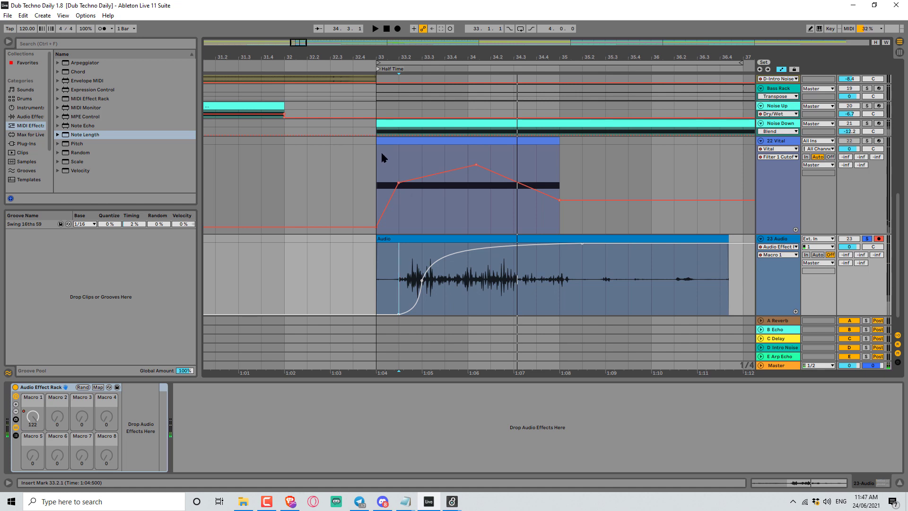
Solo the 22 Vital track and briefly play the arrangement to audition it.
left_click(382, 152)
left_click(869, 141)
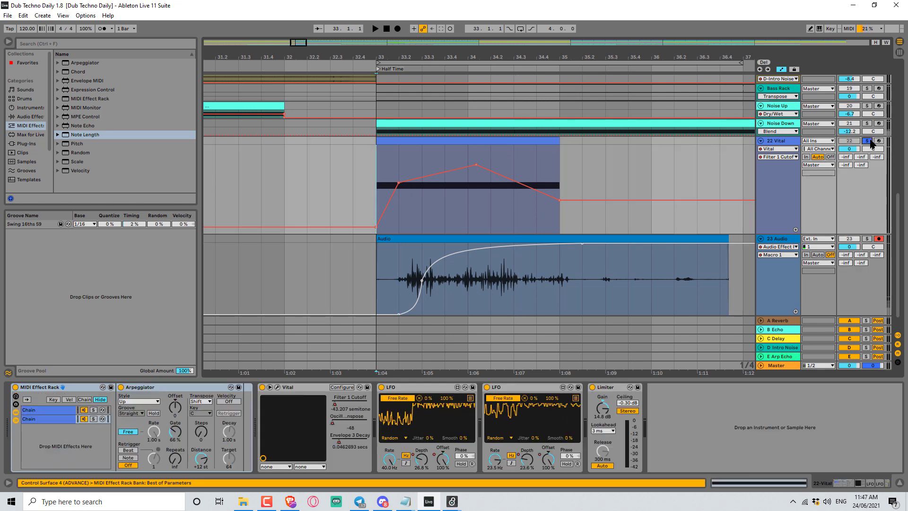
key("space")
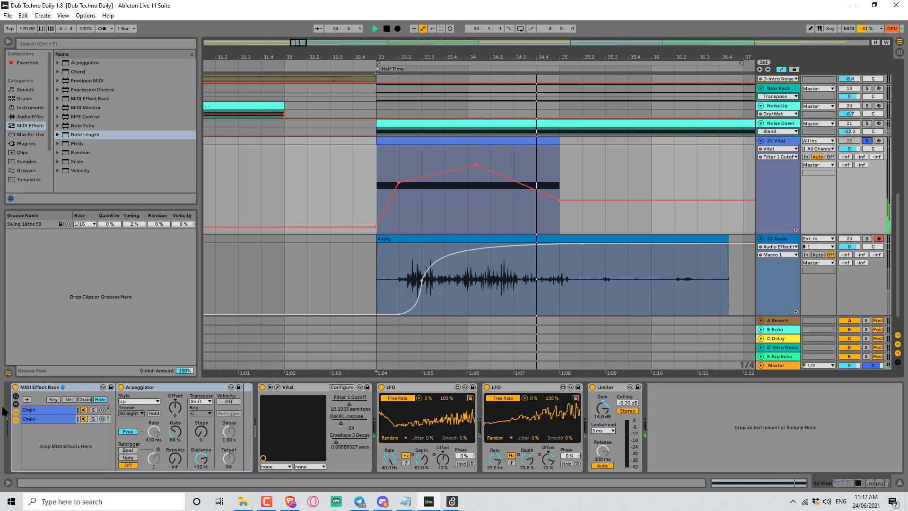
key("space")
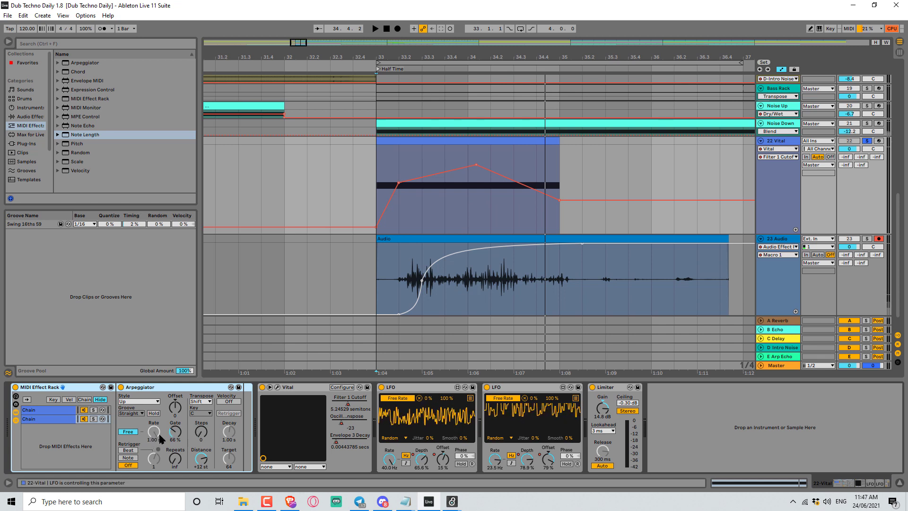
Open the Vital synth's window to inspect its patch, then close it.
left_click(278, 387)
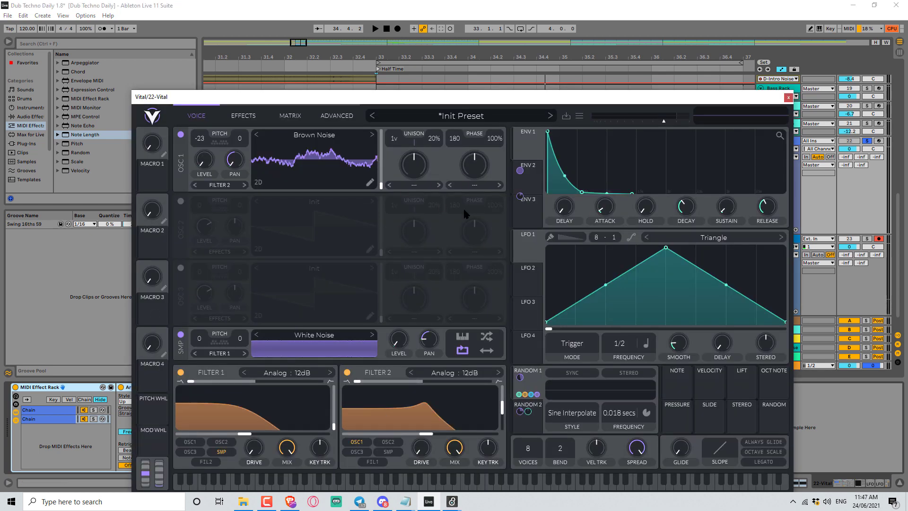
left_click(789, 97)
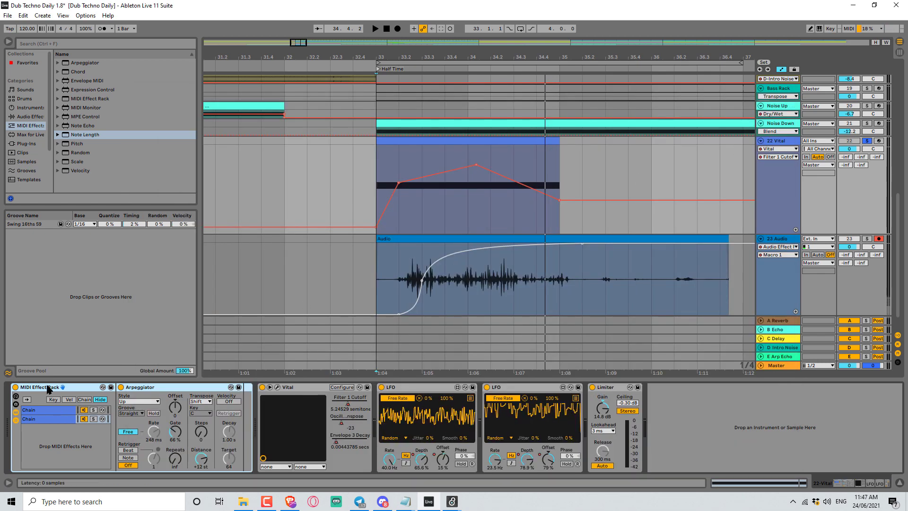
Delete the LFO devices and the MIDI Effect Rack from the Vital track's device chain.
left_click(414, 400)
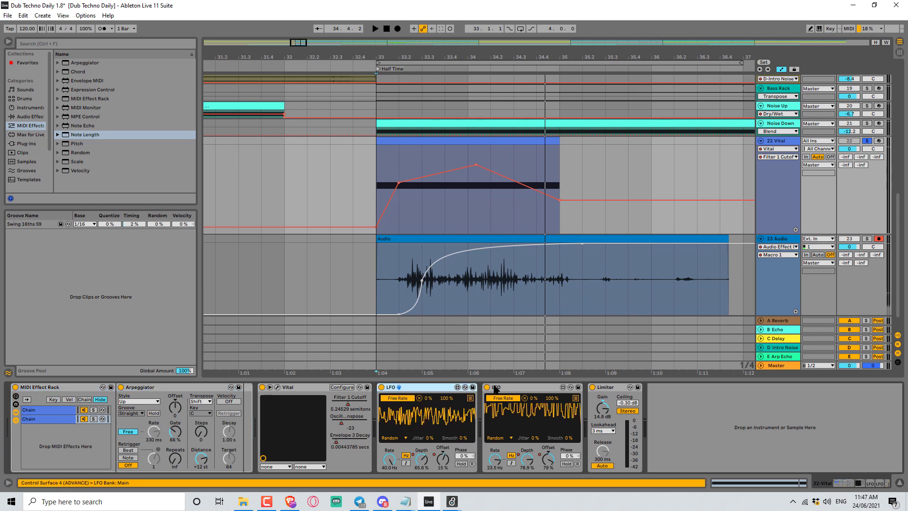
key("Delete")
left_click(56, 389)
key("Delete")
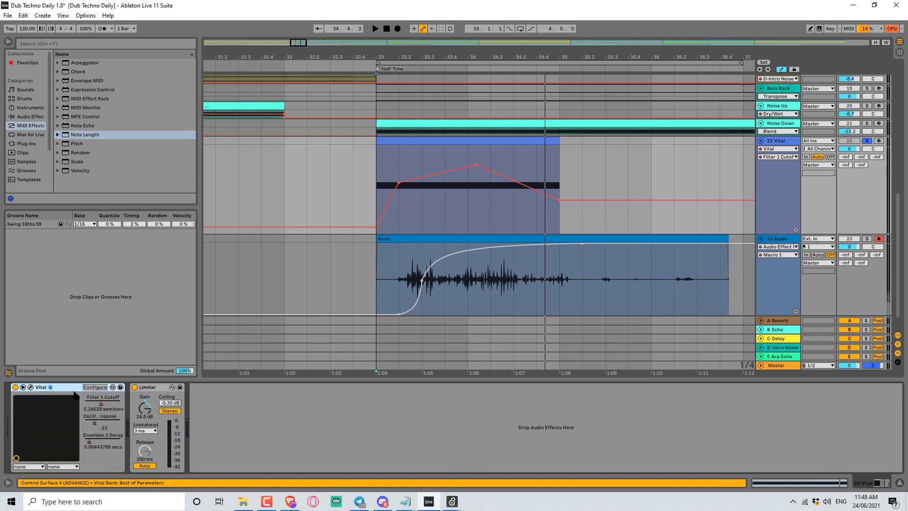
Add a Max MIDI Effect device in front of Vital and open it in the Max editor.
left_click(43, 136)
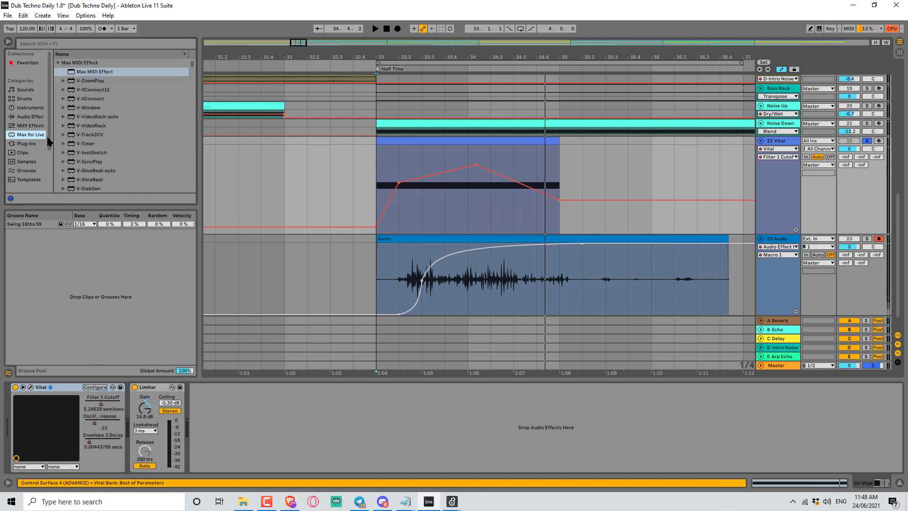
left_click_drag(85, 71, 2, 433)
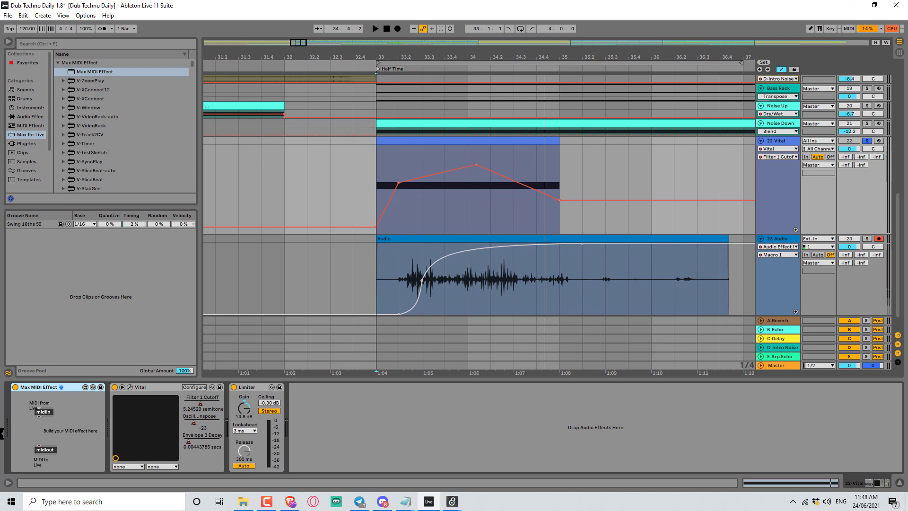
left_click(84, 388)
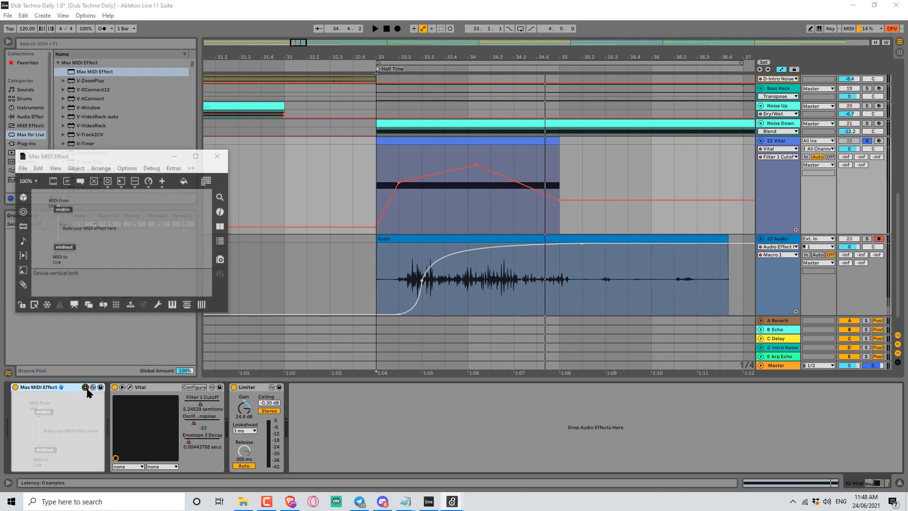
Enlarge the editor window and create a noteout object placed near the bottom of the patch.
left_click_drag(148, 152, 266, 106)
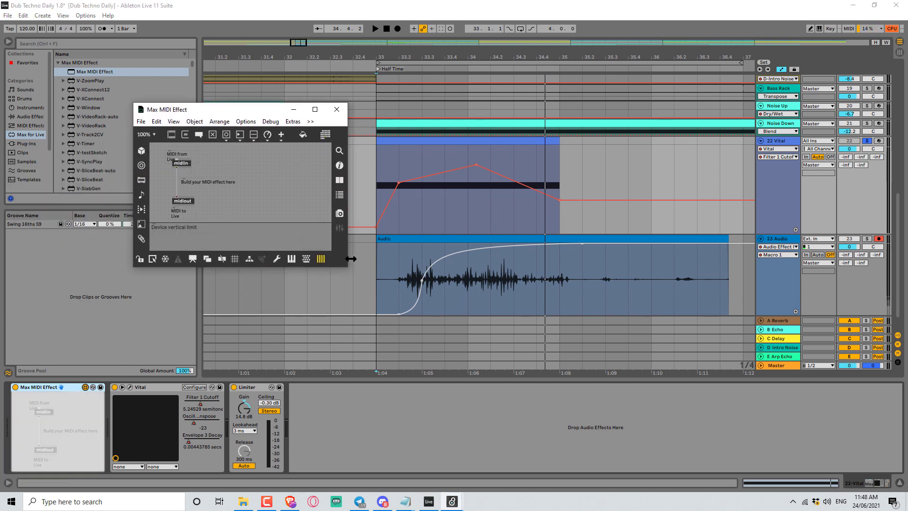
left_click_drag(346, 269, 746, 444)
left_click_drag(524, 110, 515, 40)
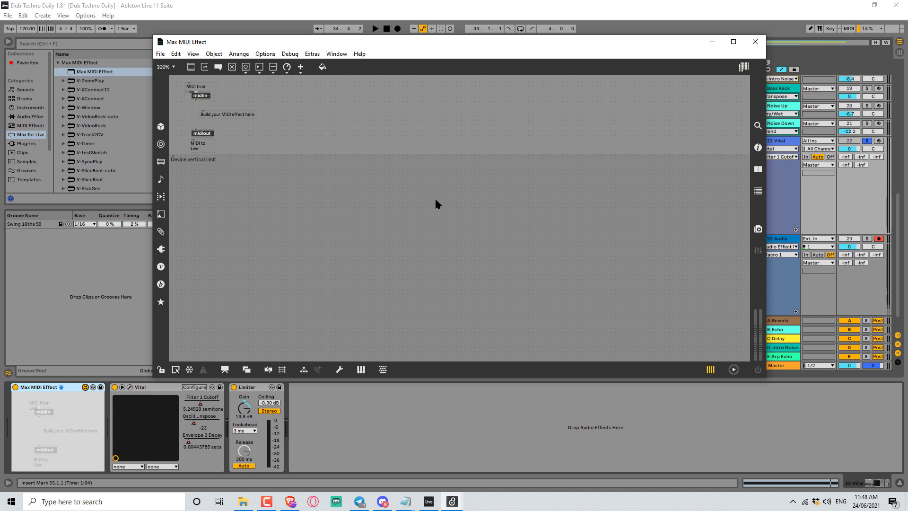
type("nnoteout")
key("Return")
left_click_drag(457, 209, 553, 218)
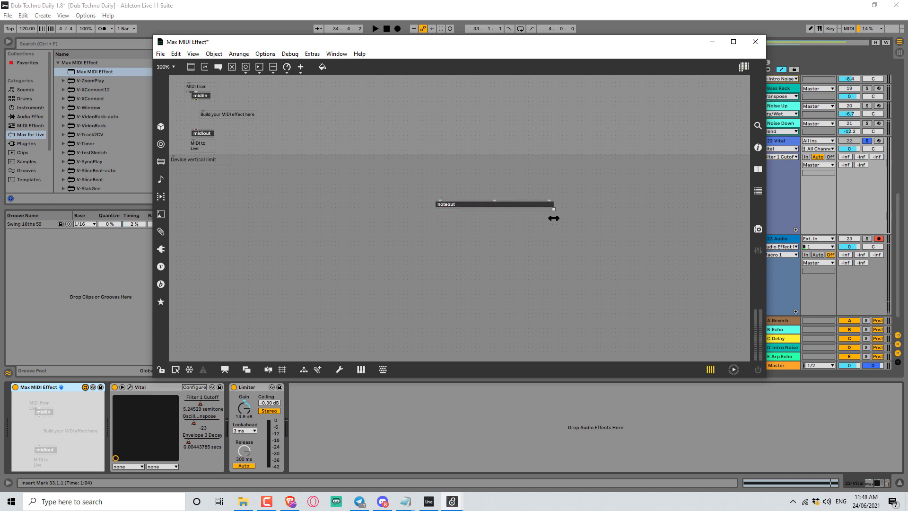
left_click_drag(498, 203, 448, 320)
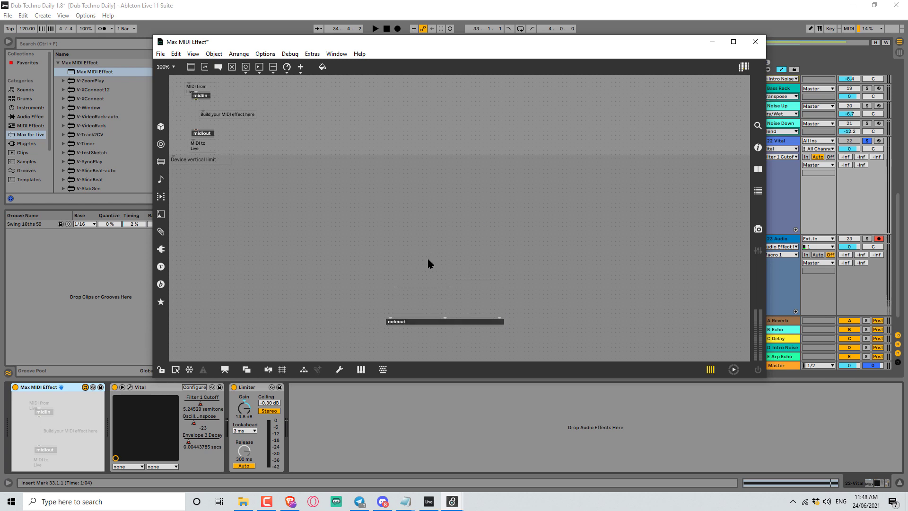
Create a makenote object above noteout and an unpack 0 0 object above makenote.
type("nmakenote")
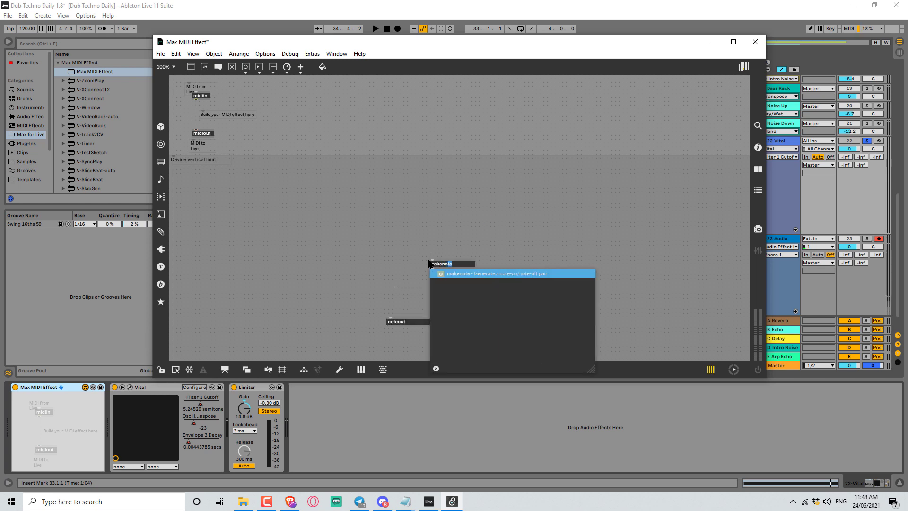
key("Return")
type("n")
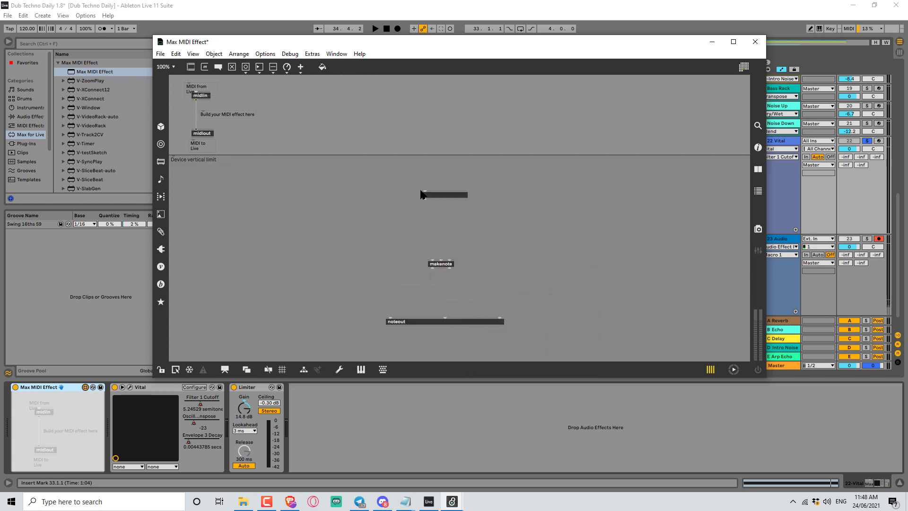
type("unpack 0 0")
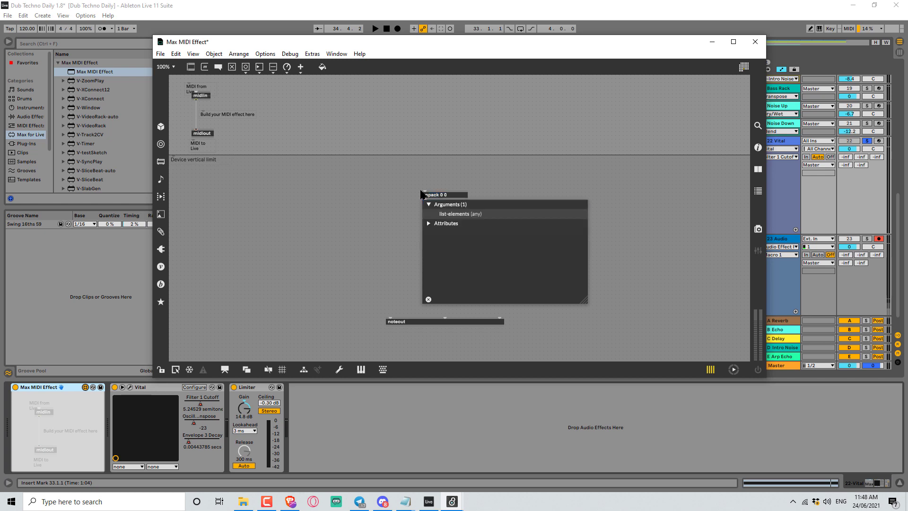
key("Return")
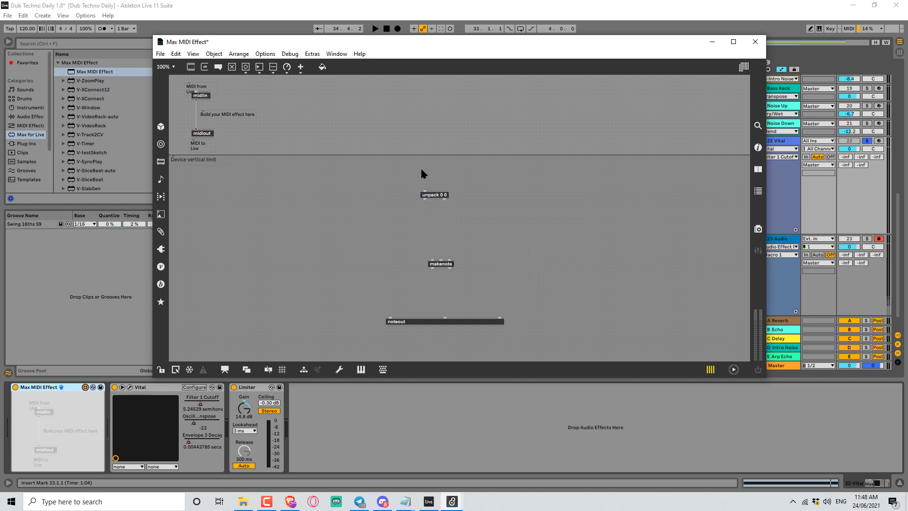
Create a 64 127 message box connected into the unpack object, deleting the extra boxes made along the way.
key("n")
left_click_drag(425, 179, 422, 194)
key("m")
key("m")
left_click_drag(424, 198, 457, 224)
left_click(430, 176, "ctrl")
left_click_drag(493, 244, 417, 220)
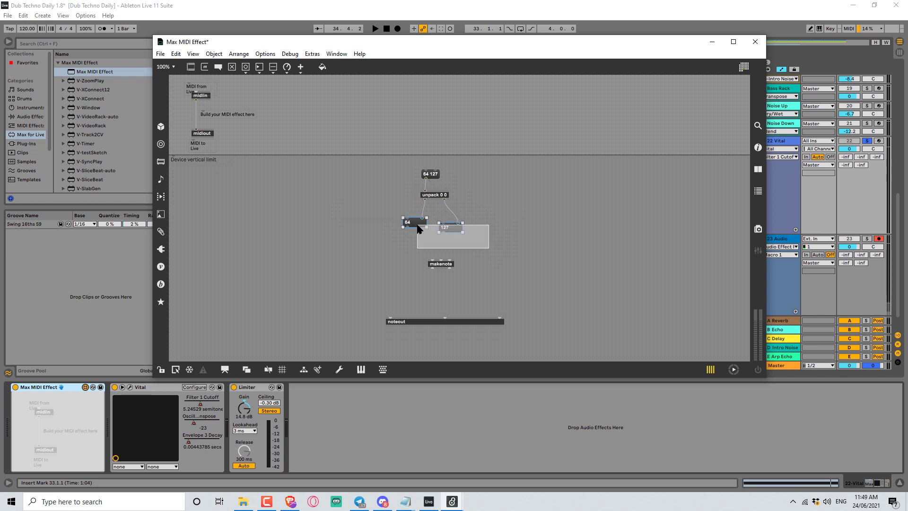
key("Delete")
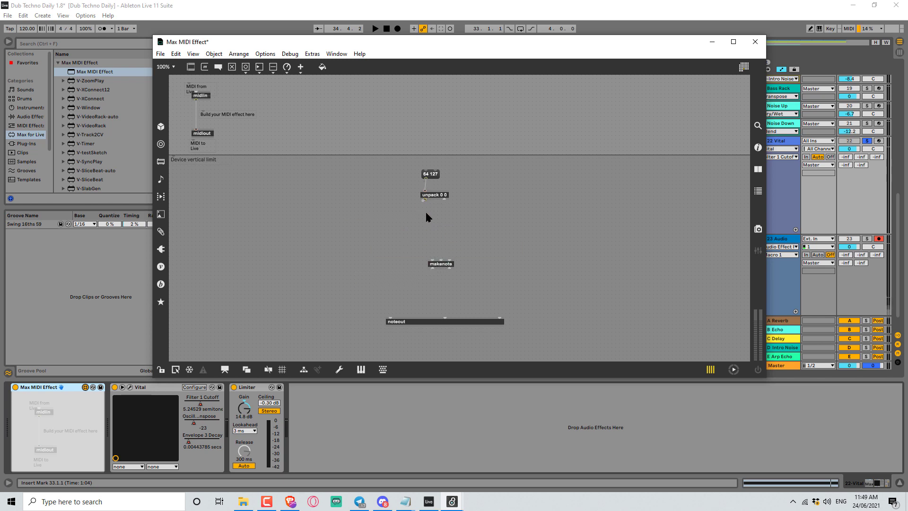
Connect both unpack outlets to makenote and set the makenote object's argument to 1000.
left_click_drag(431, 259, 433, 258)
left_click_drag(444, 200, 441, 258)
double_click(449, 264)
left_click(450, 264)
type("100")
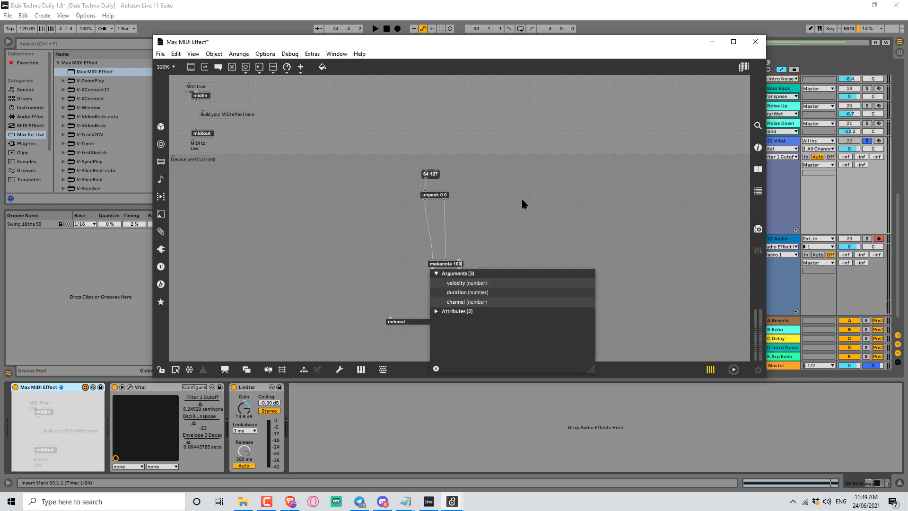
left_click(522, 198)
Connect makenote's two outlets to the note and velocity inlets of noteout.
left_click_drag(459, 263, 390, 318)
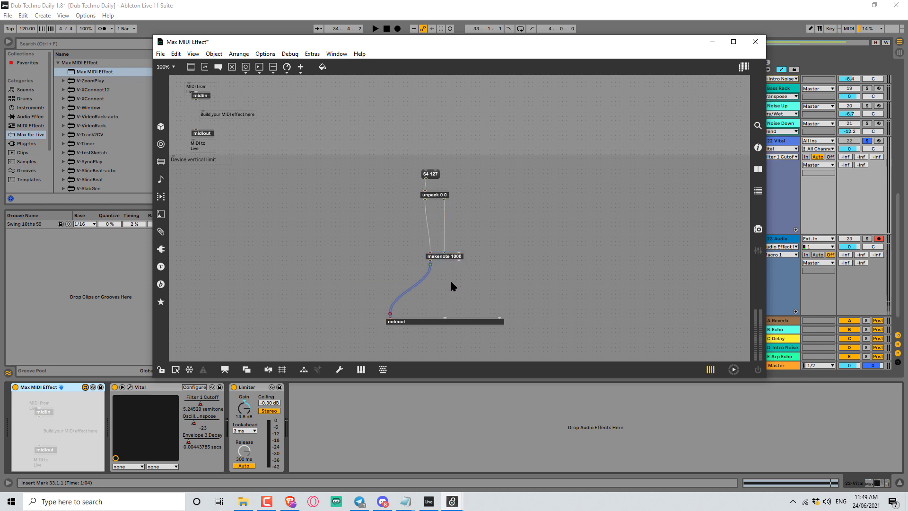
left_click_drag(459, 263, 445, 316)
left_click(430, 178)
left_click(430, 179)
left_click(434, 179)
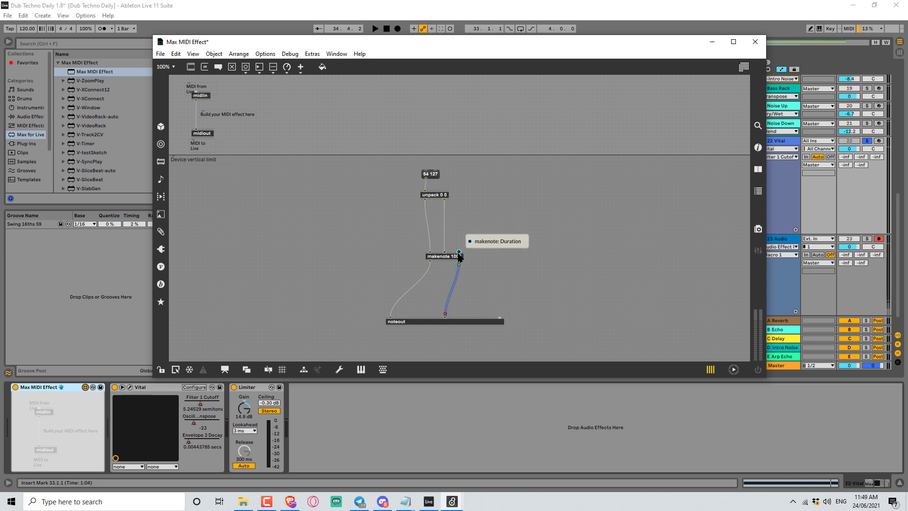
left_click(491, 283)
key("i")
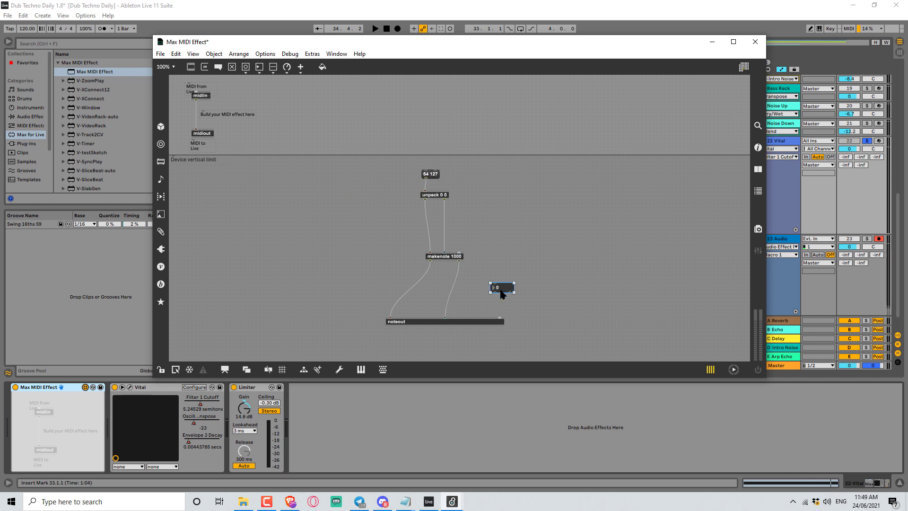
left_click_drag(494, 292, 500, 318)
key("ctrl+e")
left_click(506, 294)
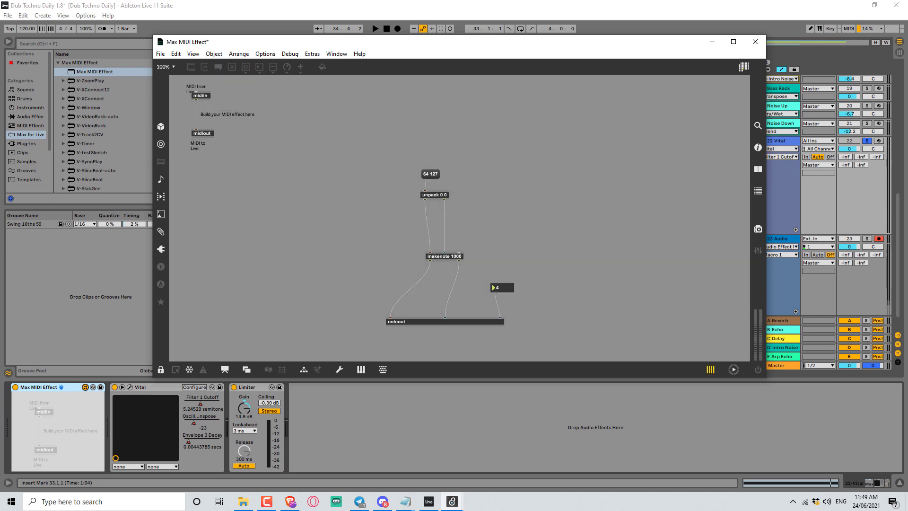
key("ctrl+e")
left_click(494, 289)
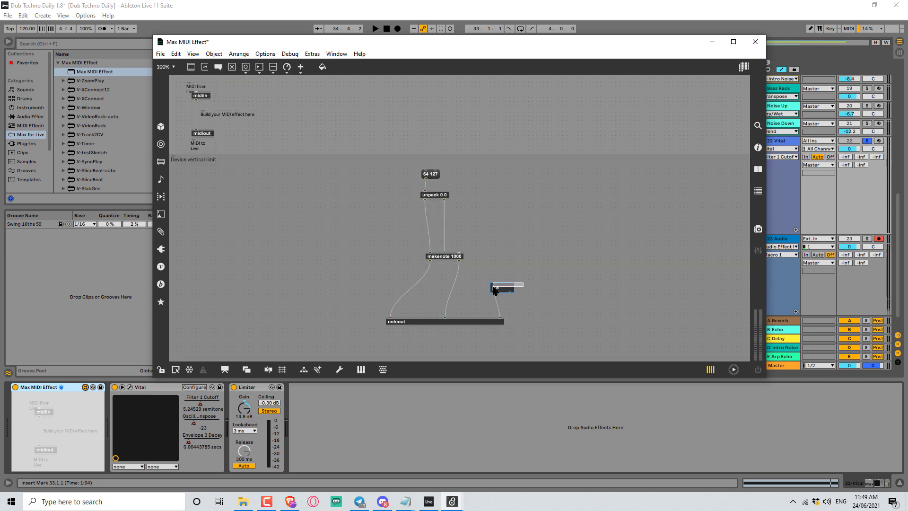
key("BackSpace")
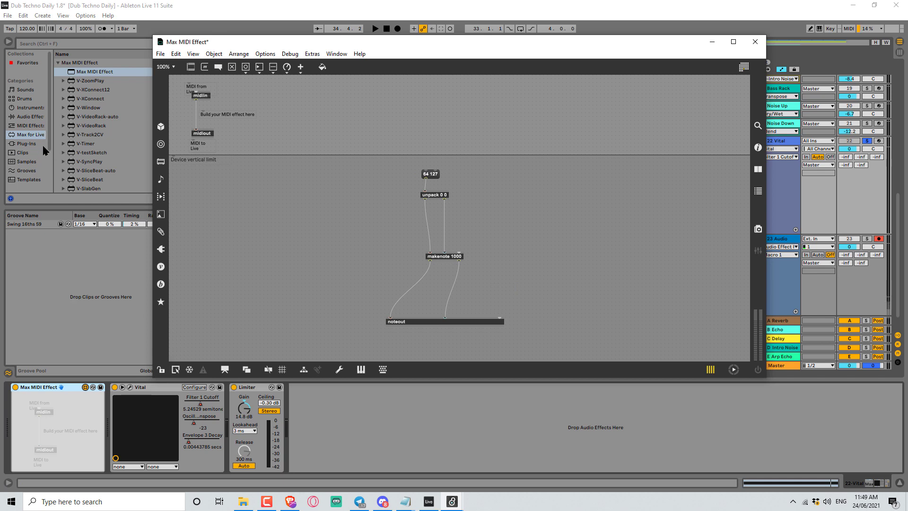
Add a Note Length MIDI effect between the Max MIDI Effect and Vital.
left_click(30, 125)
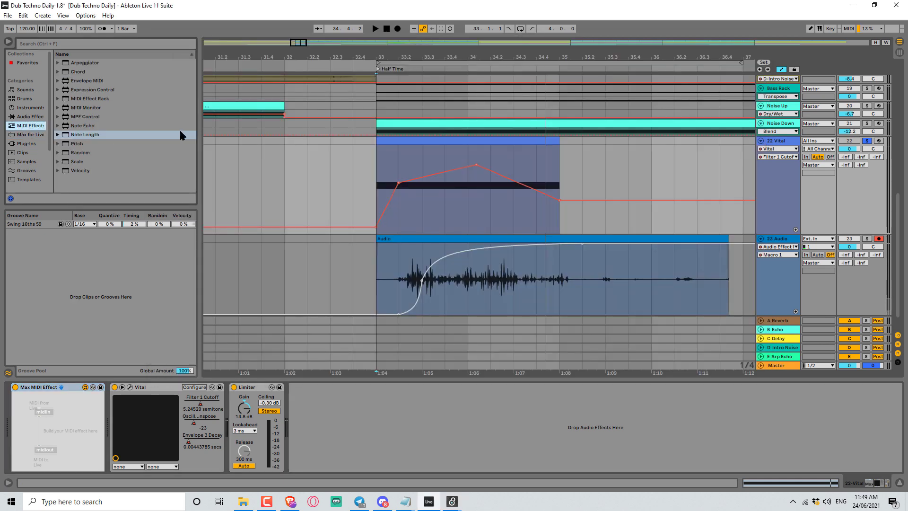
left_click(98, 116)
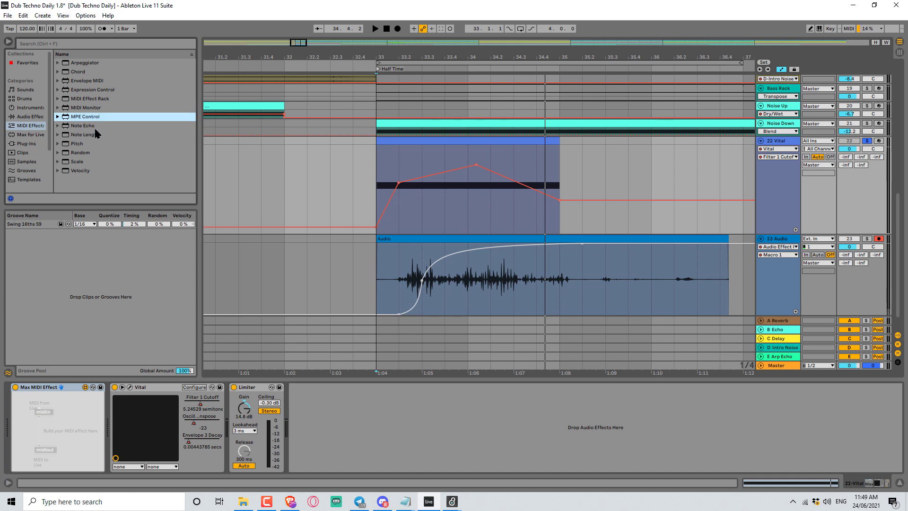
left_click(79, 145)
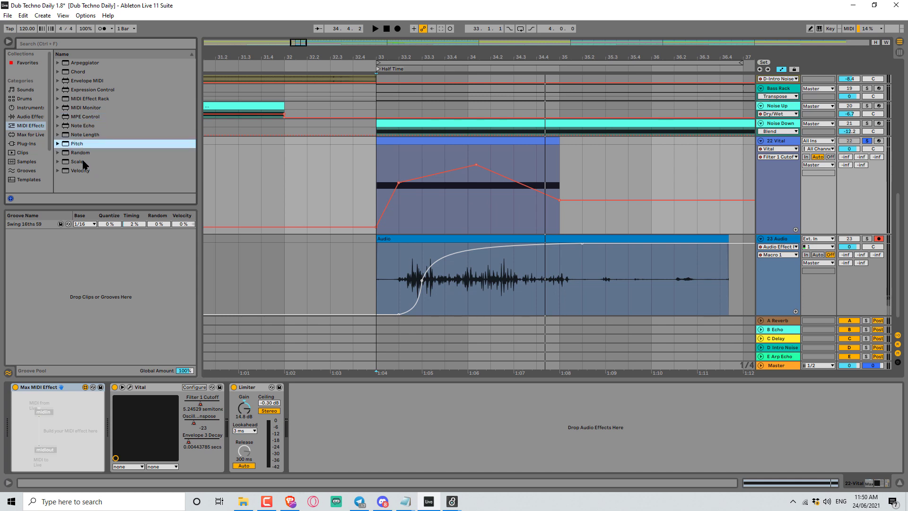
left_click(83, 136)
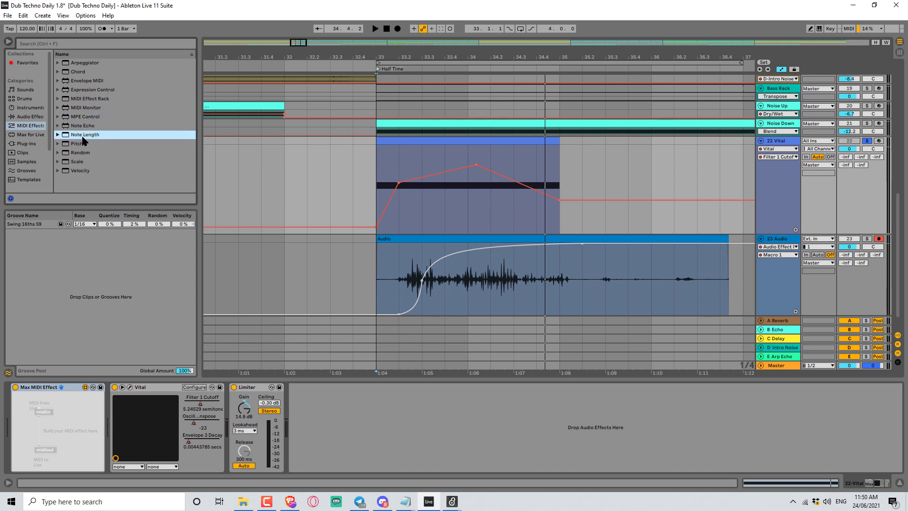
left_click_drag(83, 139, 108, 413)
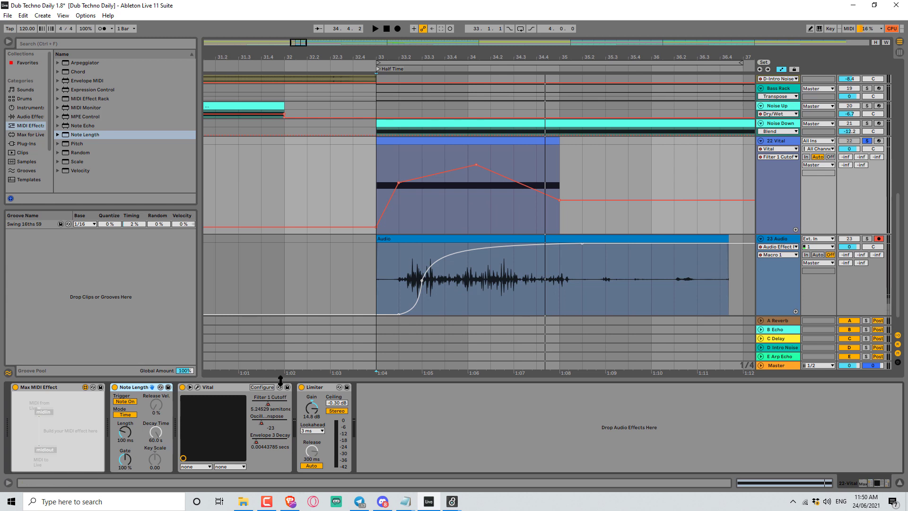
Return to the Max editor, trigger the 64 127 message, and close the editor.
mouse_move(451, 501)
left_click(529, 457)
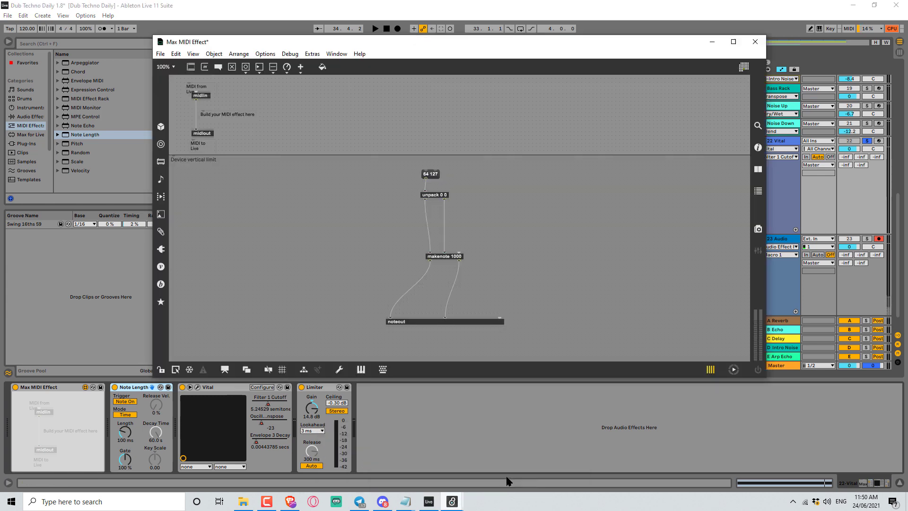
left_click(431, 174)
left_click(755, 42)
left_click(516, 244)
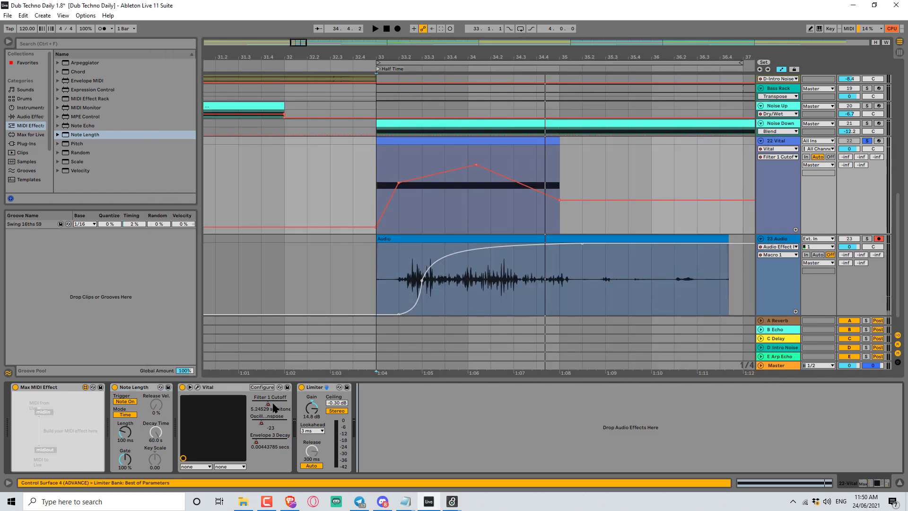
Adjust Vital's Envelope 3 Decay to about 32 secs and switch back to the Max MIDI Effect editor.
left_click_drag(272, 404, 288, 442)
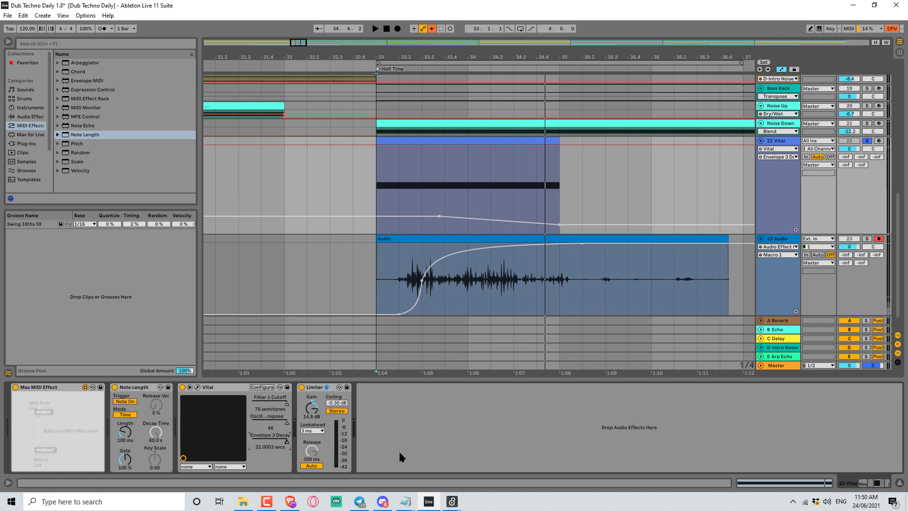
mouse_move(461, 506)
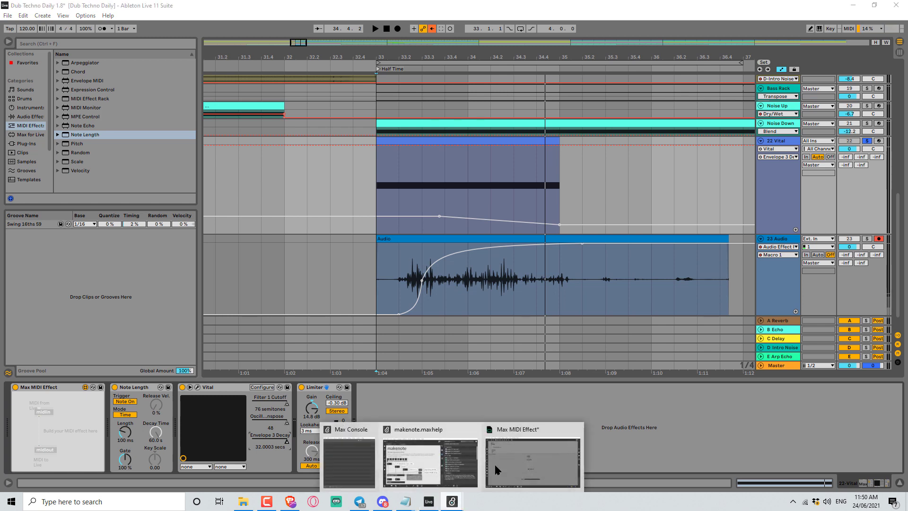
left_click(500, 458)
Trigger the 64 127 message repeatedly to test the noise sound.
left_click(431, 174)
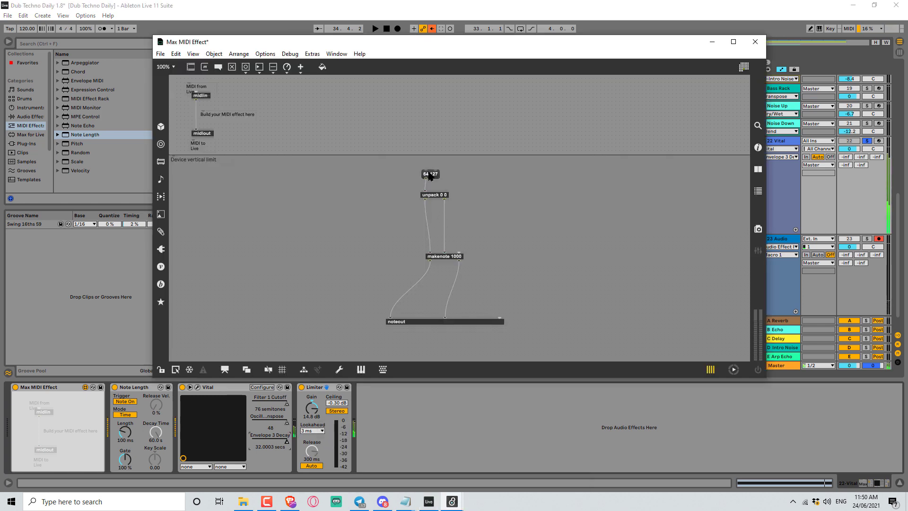
left_click(430, 175)
left_click(430, 176)
left_click(430, 176)
left_click(430, 175)
left_click(431, 175)
left_click(431, 175)
left_click(431, 176)
left_click(431, 176)
left_click(431, 176)
left_click(431, 176)
left_click(431, 176)
left_click(431, 176)
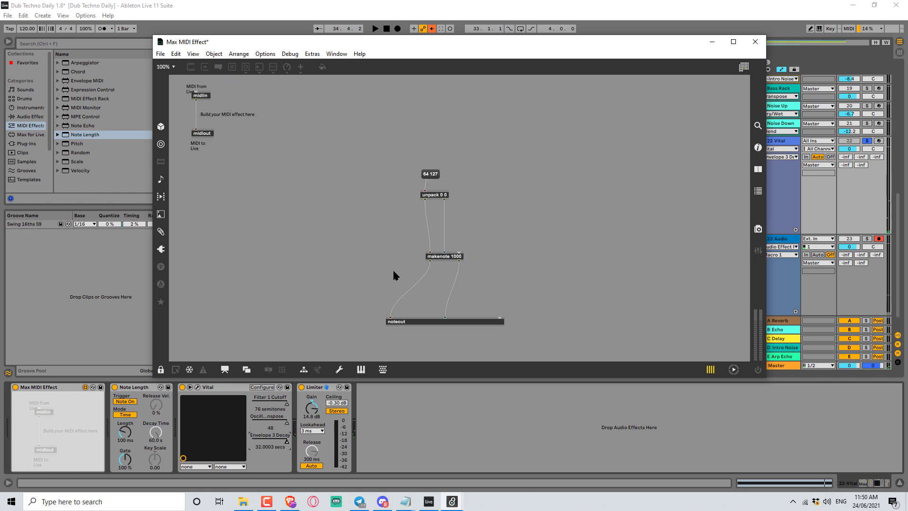
Move makenote 1000 down just above noteout and add a metro 200 object.
left_click_drag(439, 258, 400, 307)
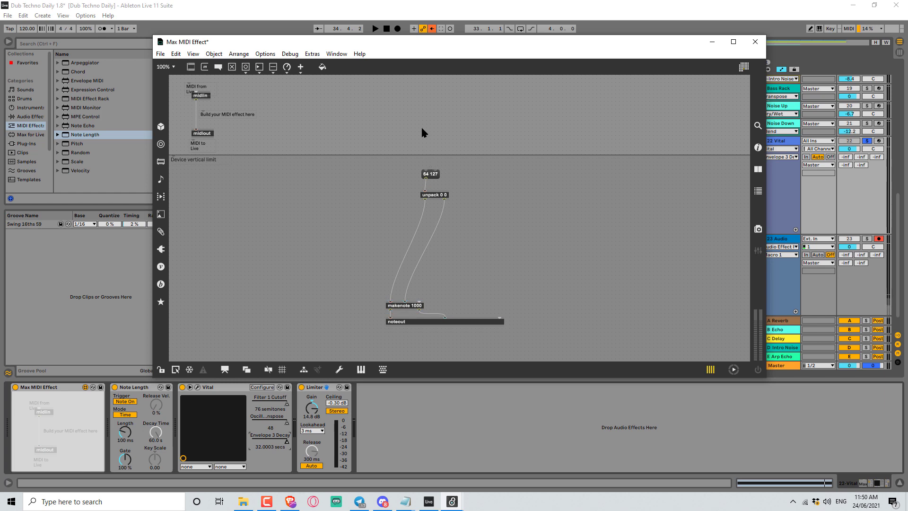
type("nm")
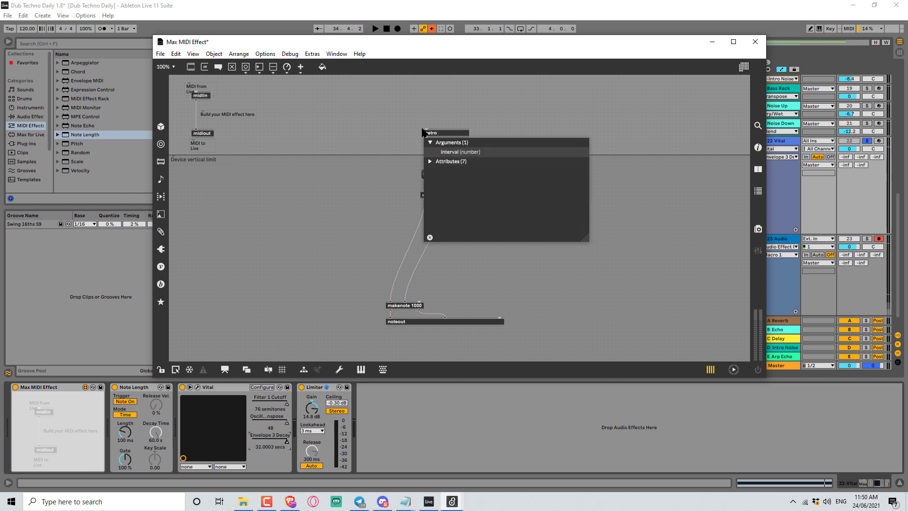
type("200")
left_click(418, 98)
Add a toggle and connect it to the metro's left inlet.
key("b")
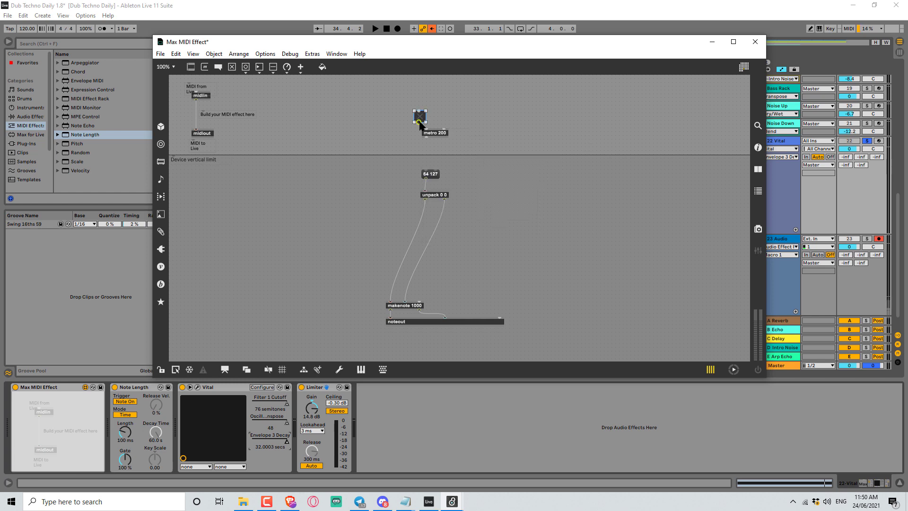
left_click_drag(420, 124, 425, 170)
left_click(419, 117)
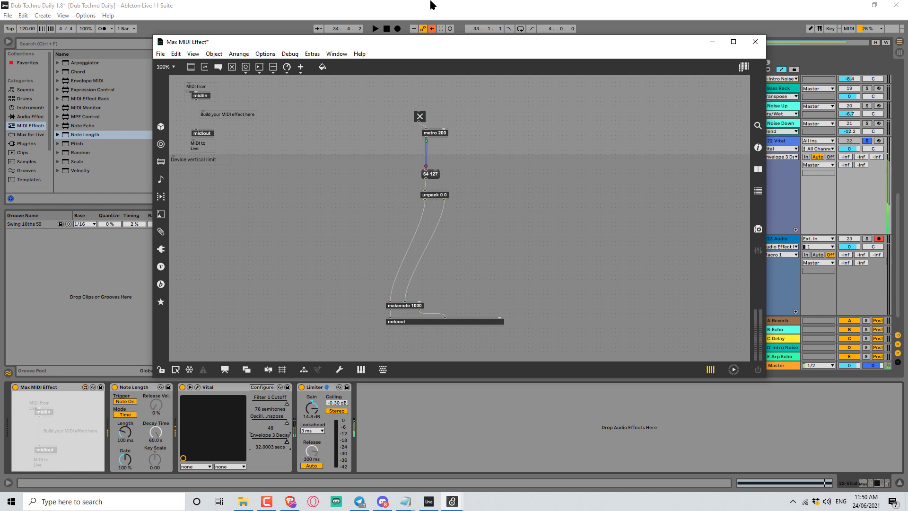
Add a number box wired to the metro's interval inlet and adjust its value in locked mode.
left_click(448, 110)
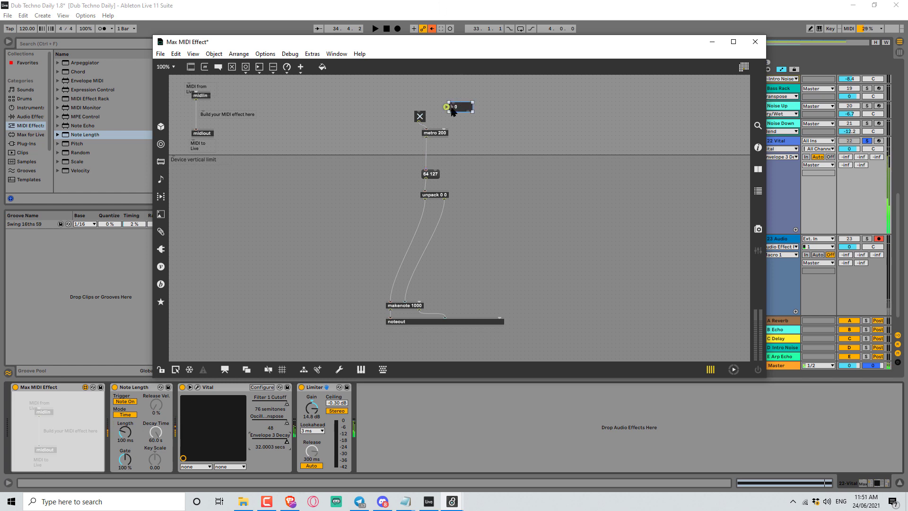
key("i")
left_click_drag(452, 113, 445, 126)
key("ctrl+e")
left_click(458, 107)
type("200")
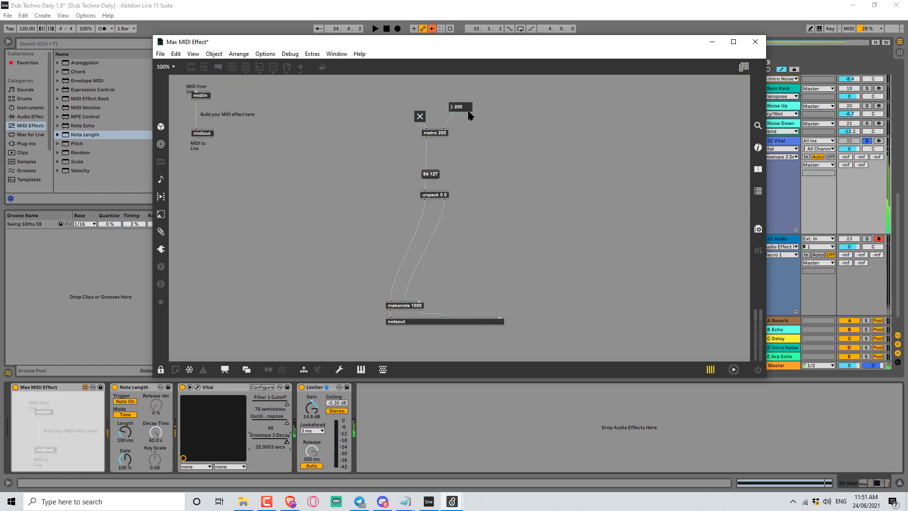
mouse_move(459, 106)
left_mouse_down()
mouse_move(459, 122)
mouse_move(459, 95)
left_mouse_up()
key("ctrl+e")
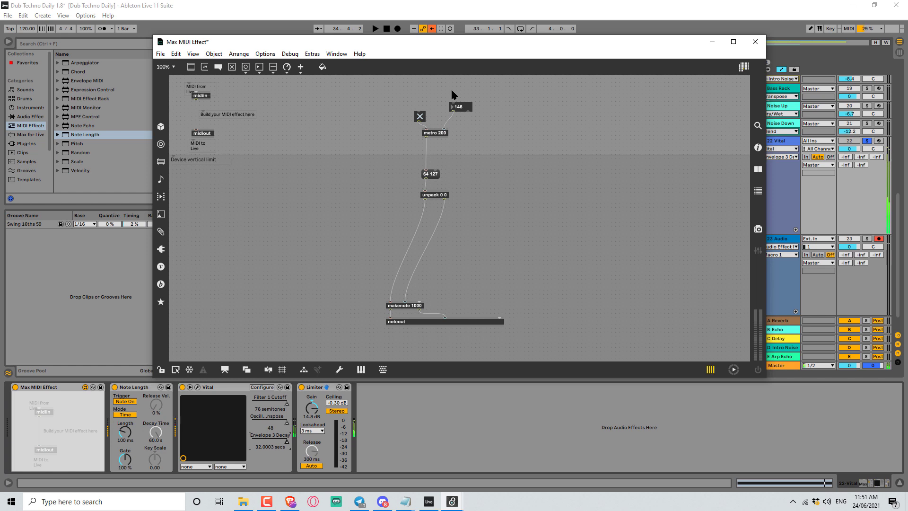
Create a random 50 object beside the metro.
left_click(419, 117)
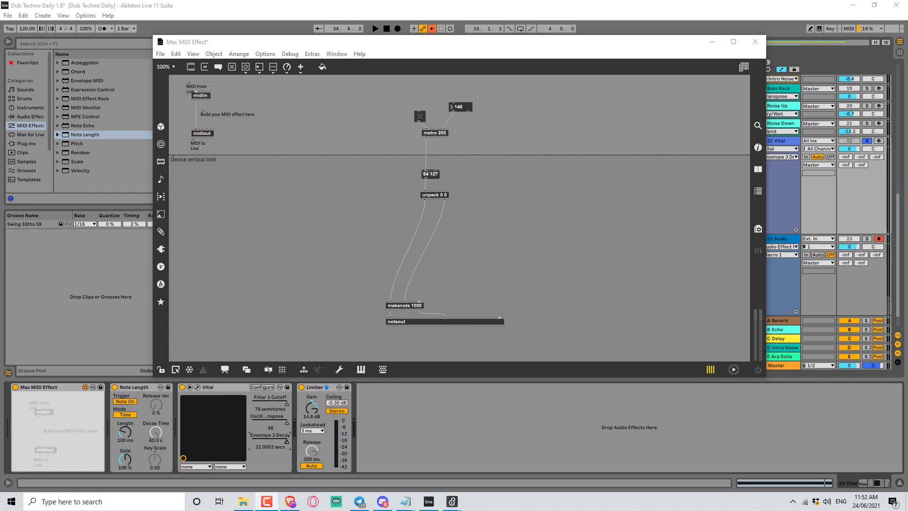
left_click(564, 211)
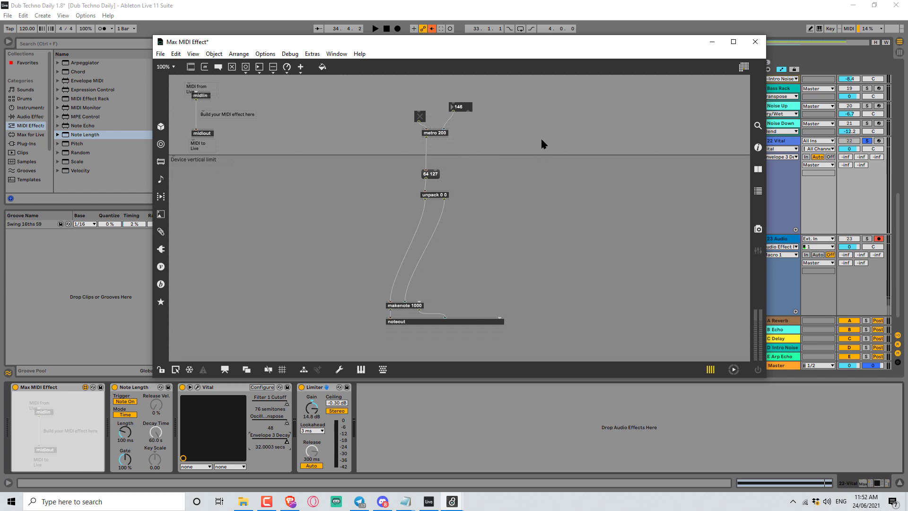
type("nrandom 50")
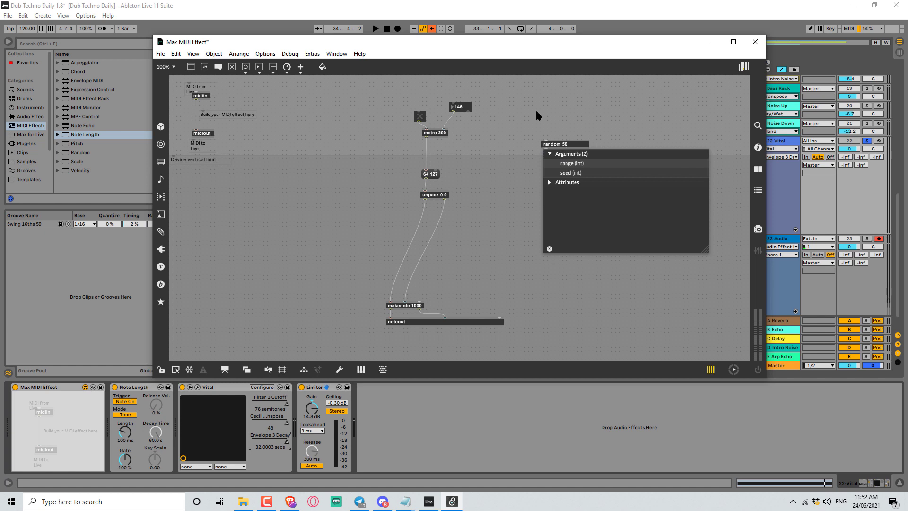
left_click(538, 114)
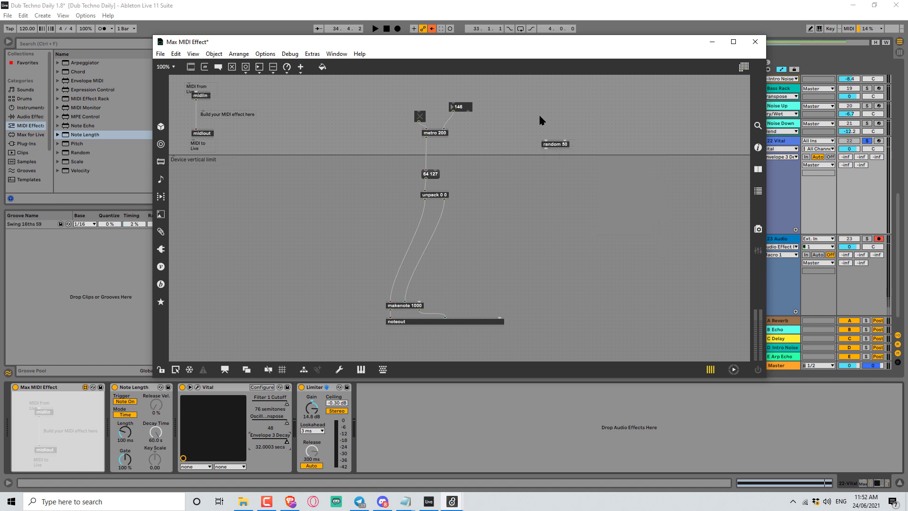
Add a bang triggering random 50 with a number box on its output, and test it.
key("b")
left_click_drag(544, 127, 560, 166)
key("n")
left_click(548, 124)
left_click(547, 125)
key("ctrl+e")
key("ctrl+e")
Create a + 0 object next to the metro.
left_click(444, 135)
left_click(478, 142)
double_click(488, 101)
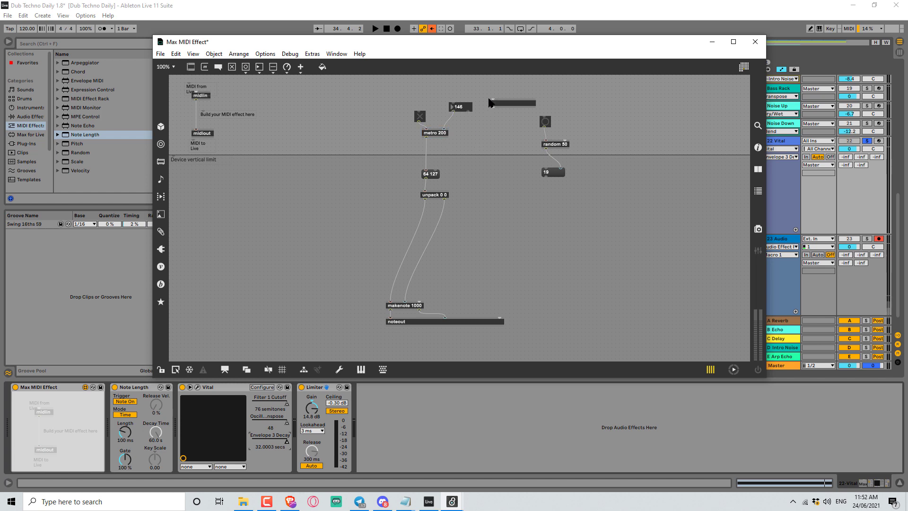
type("+")
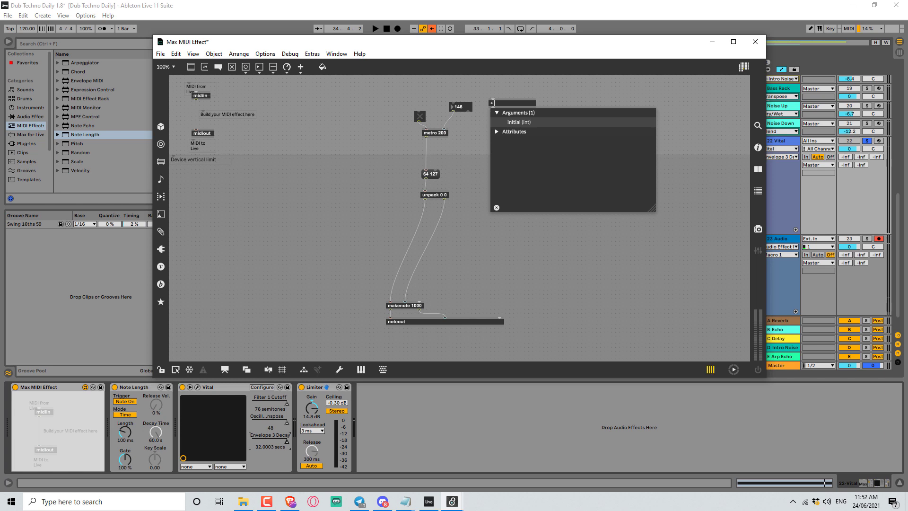
type(" 0")
left_click(465, 137)
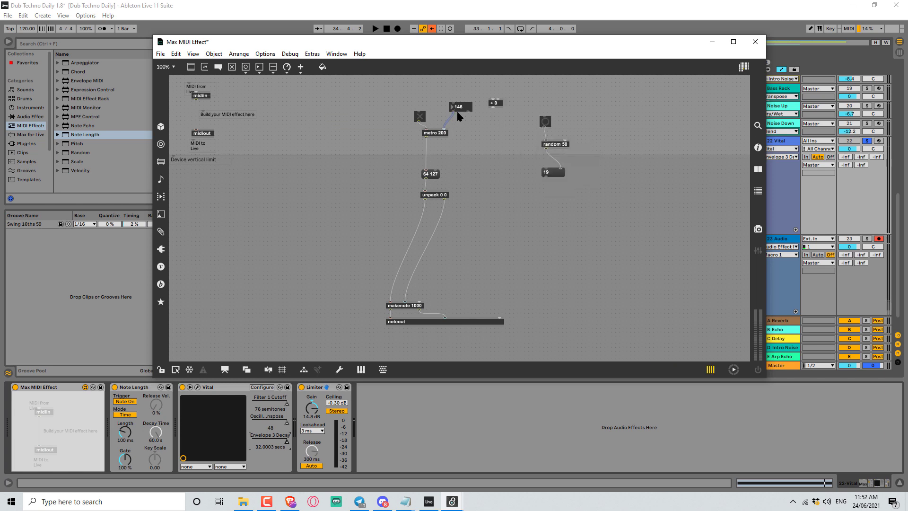
Connect the interval number box and random 50 into the + 0 object, and delete random's number box.
left_click_drag(453, 112, 498, 128)
left_click_drag(544, 149, 488, 138)
left_click(554, 173)
key("Delete")
key("n")
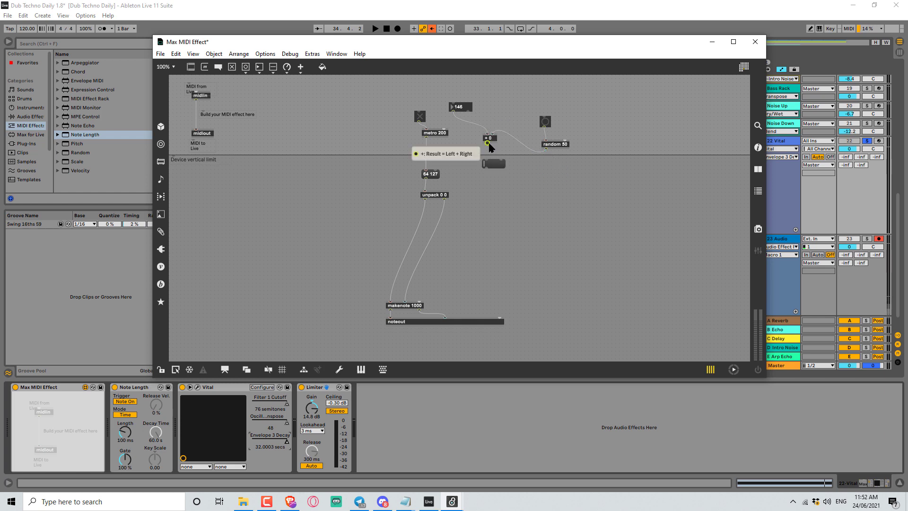
left_click_drag(488, 146, 501, 158)
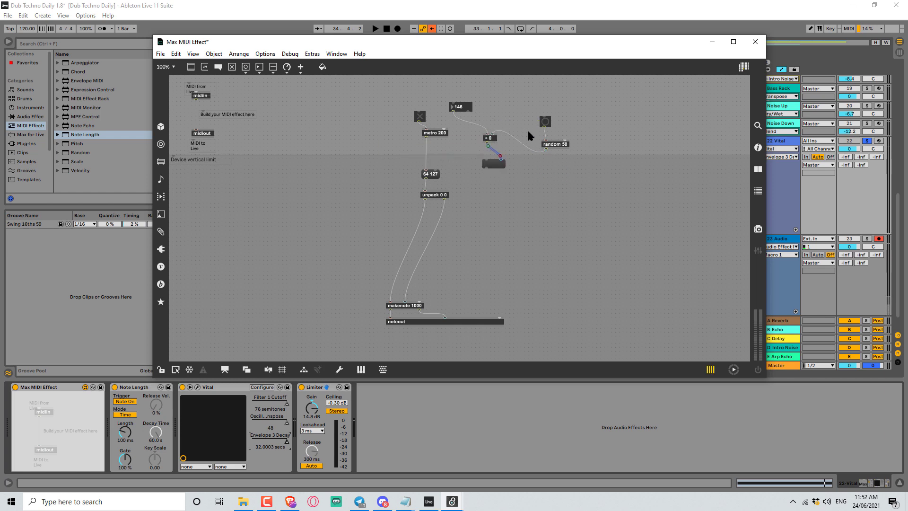
left_click(458, 108)
left_click(469, 154)
Create a t b b object and route the metro through it to the 64 127 message and the random bang.
double_click(494, 186)
type("t b b")
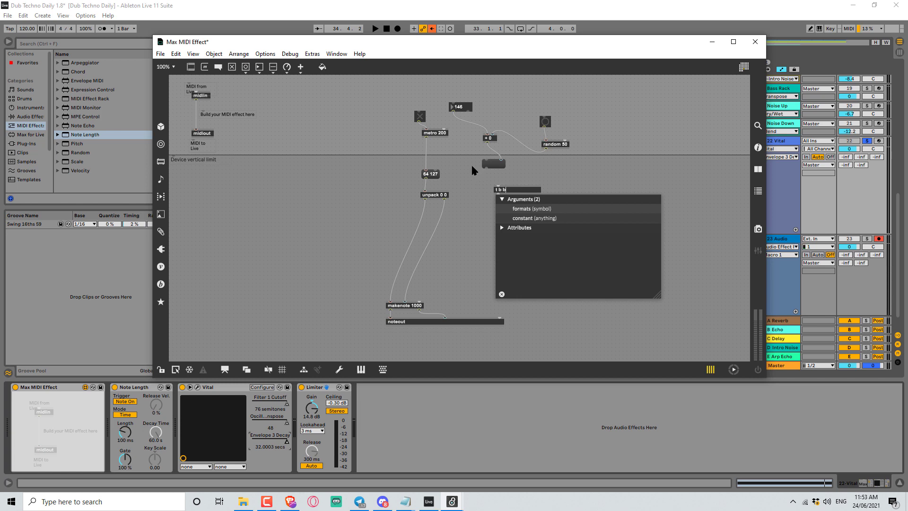
left_click(478, 178)
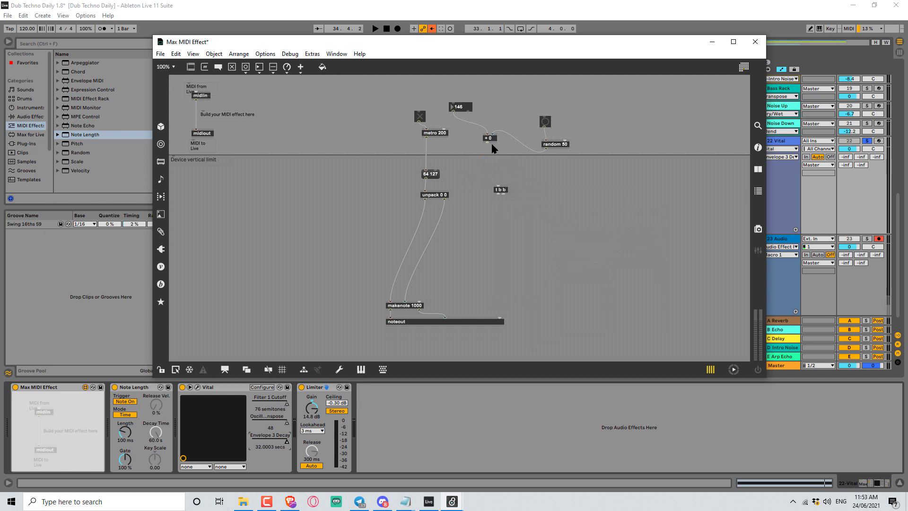
left_click_drag(487, 142, 543, 114)
left_click(427, 164)
left_click_drag(552, 146, 492, 112)
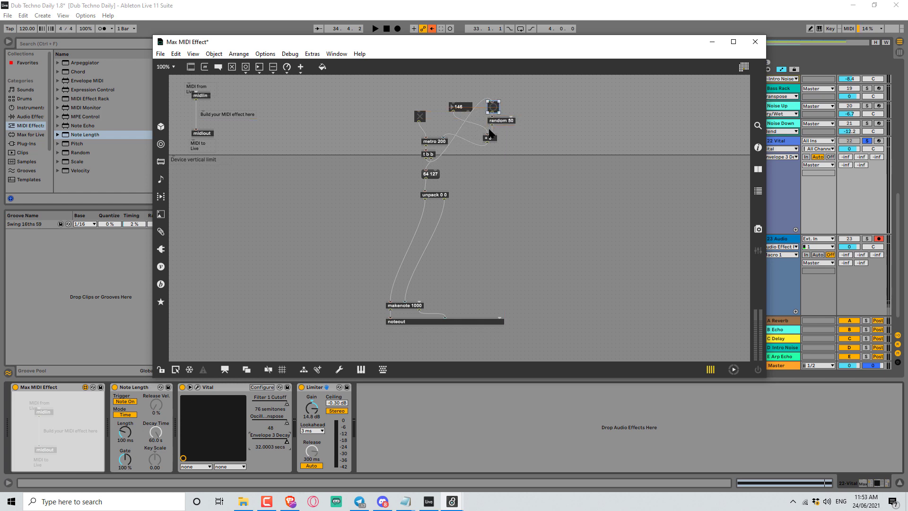
Add a number box showing the + 0 output and switch the metro on with the toggle.
left_click(507, 163)
key("n")
left_click_drag(501, 160, 508, 167)
left_click(421, 121)
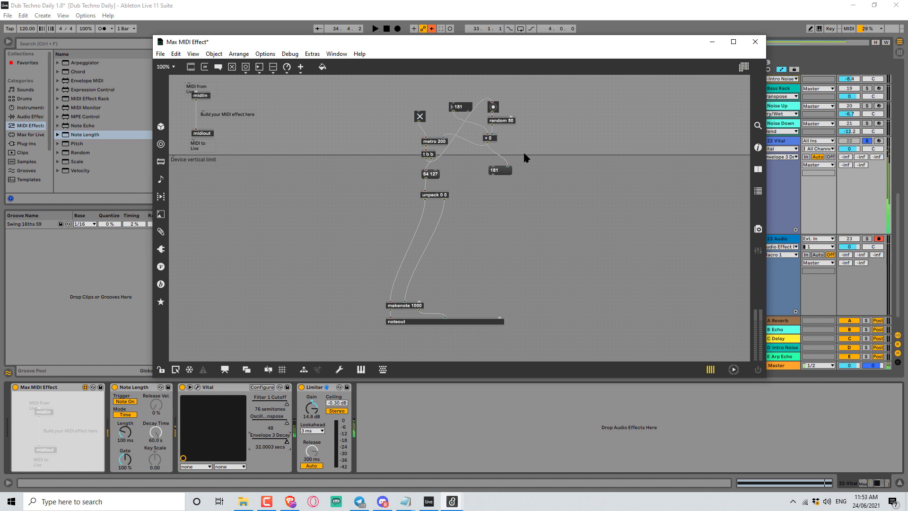
key("i")
left_click_drag(492, 124, 540, 141)
left_click(543, 168)
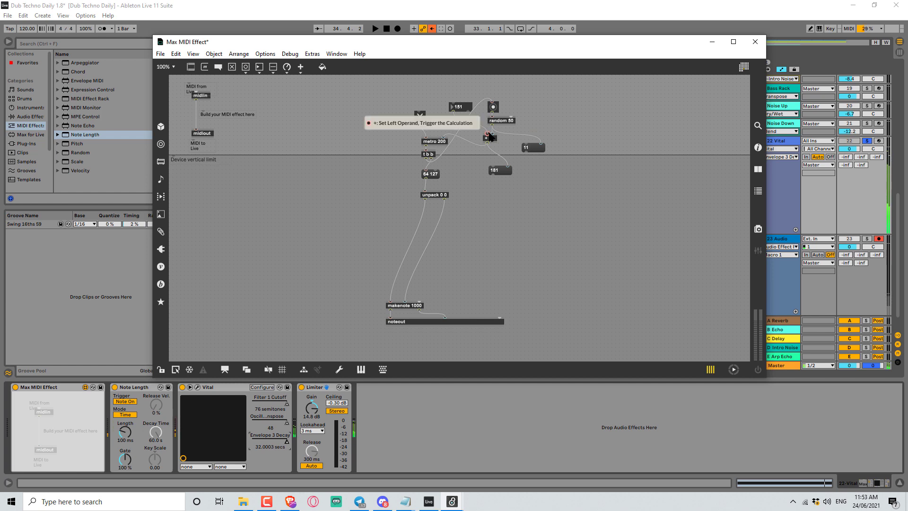
left_click(534, 148)
key("Delete")
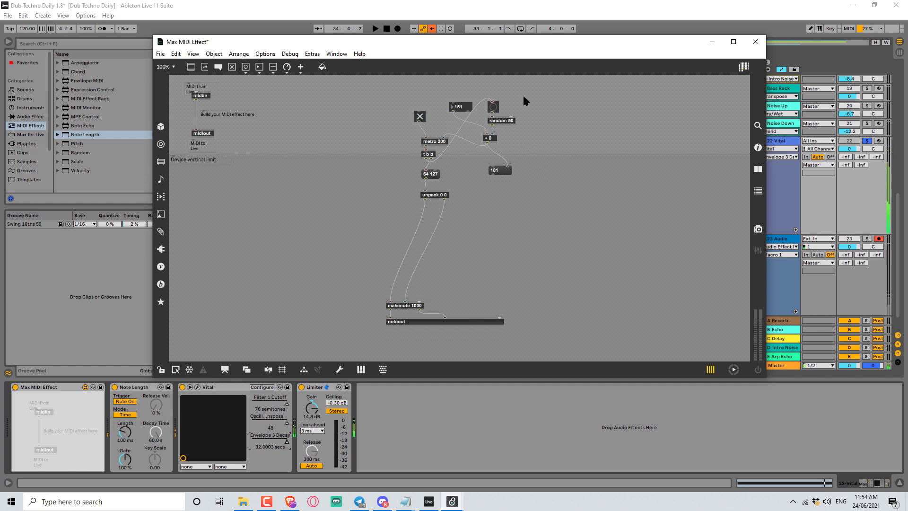
Create a t b i object and insert it between random 50 and the + 0 object.
type("nt b i")
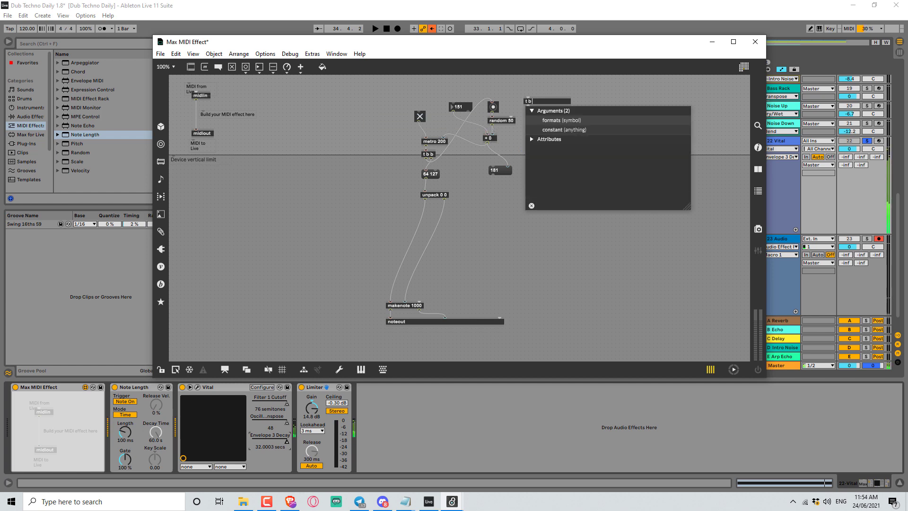
left_click(546, 90)
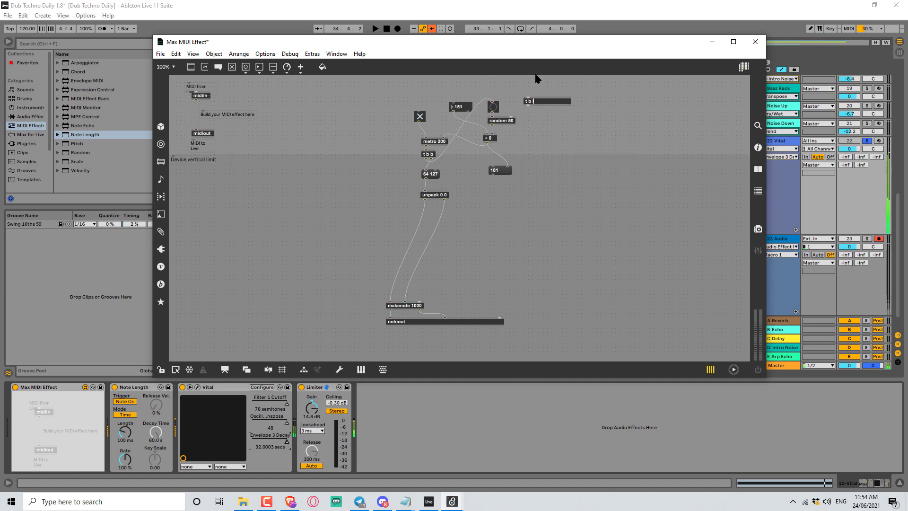
left_click_drag(497, 112, 492, 134)
left_click(493, 115)
key("Delete")
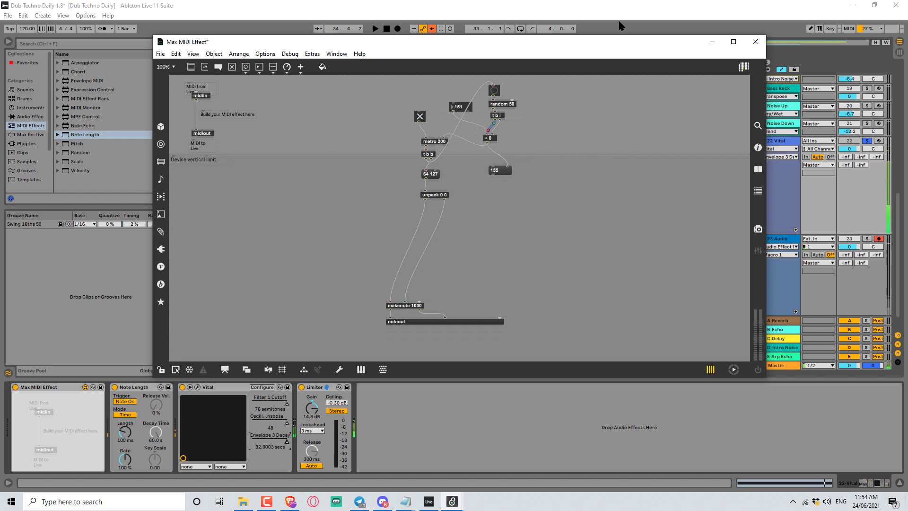
Lock the patch and drag the interval number box to about 69.
key("ctrl+e")
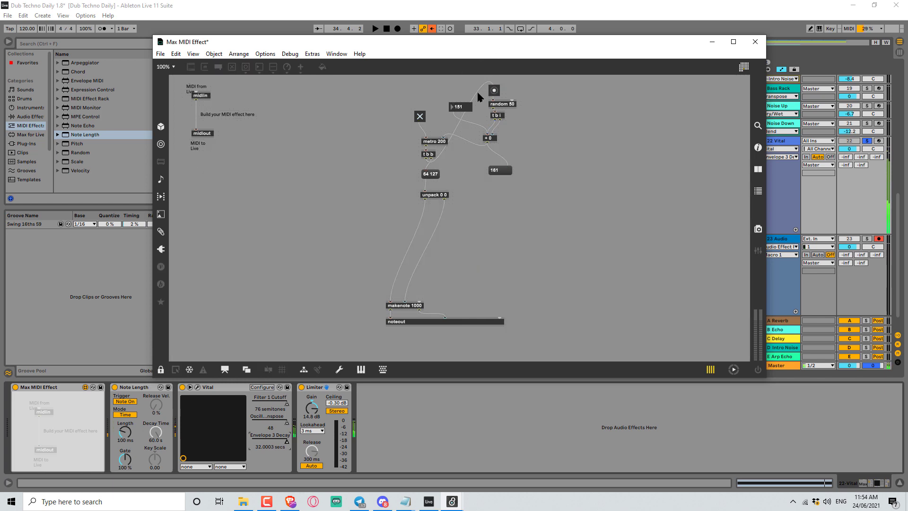
left_click_drag(453, 109, 453, 112)
left_click_drag(462, 111, 462, 140)
left_click_drag(462, 150, 461, 101)
key("ctrl+e")
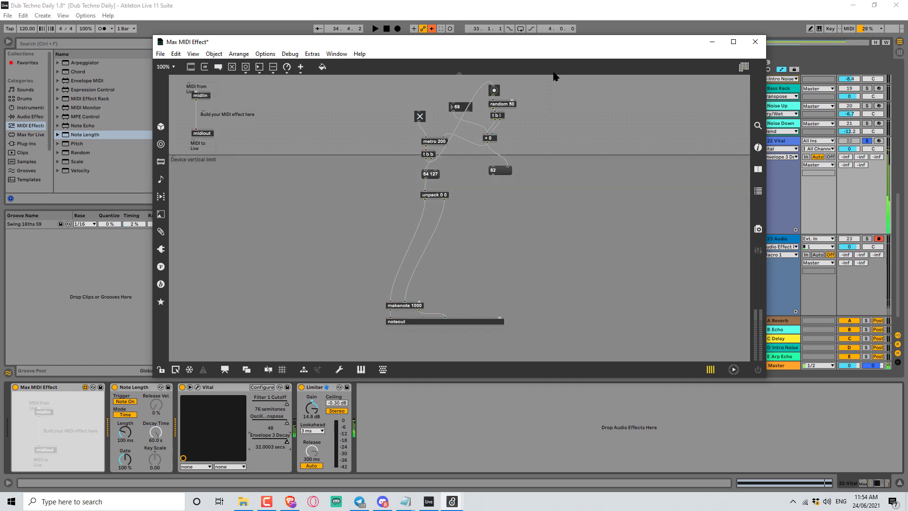
Create a - 40 object and wire it into the random 50 chain.
type("n-")
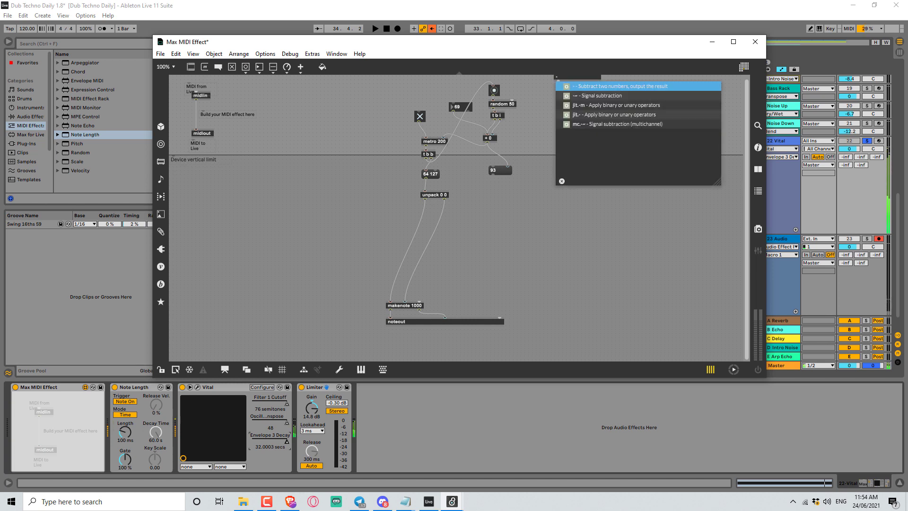
left_click(544, 124)
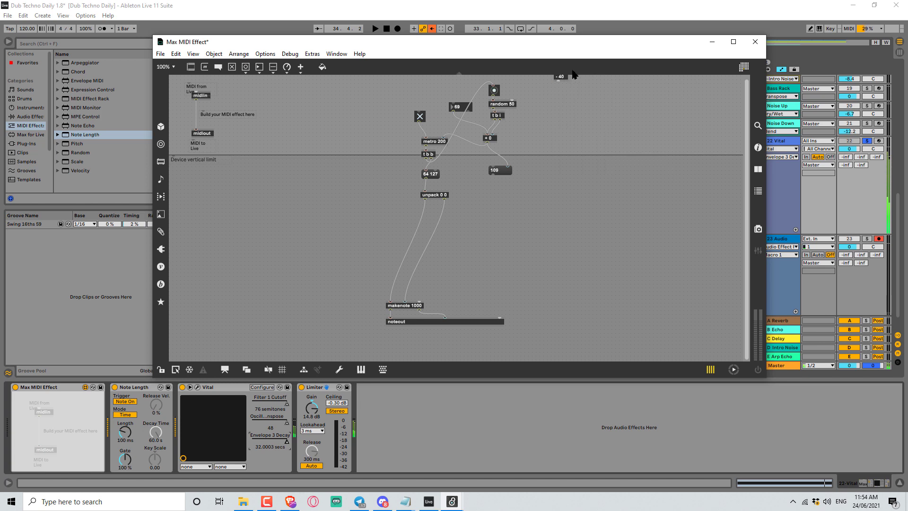
left_click_drag(563, 85, 513, 99)
key("ctrl+e")
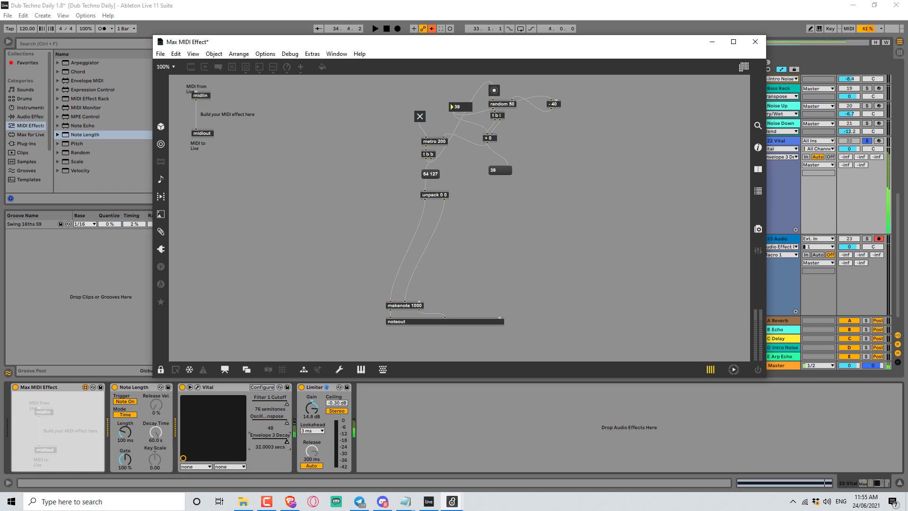
Set the interval number box to about 199.
left_click_drag(459, 115, 458, 107)
left_click_drag(458, 107, 458, 96)
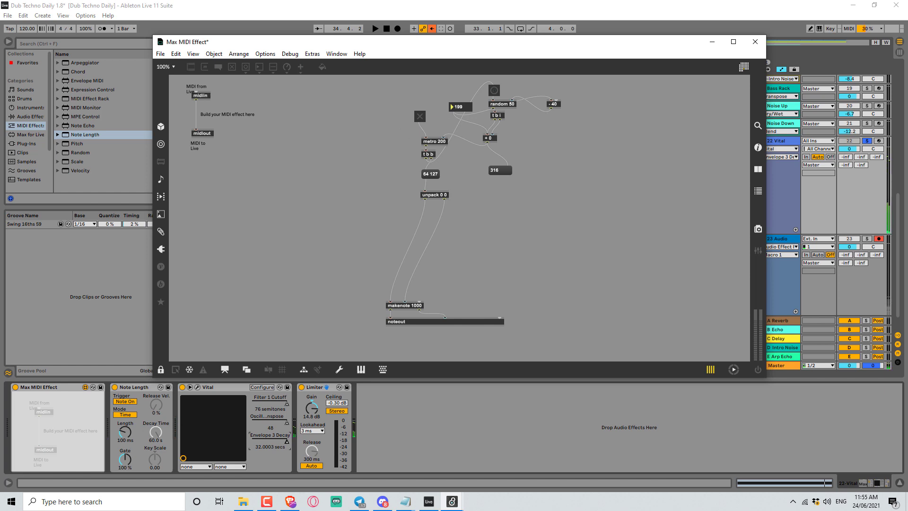
Create a function breakpoint editor object in empty space beside the noteout chain.
key("ctrl+e")
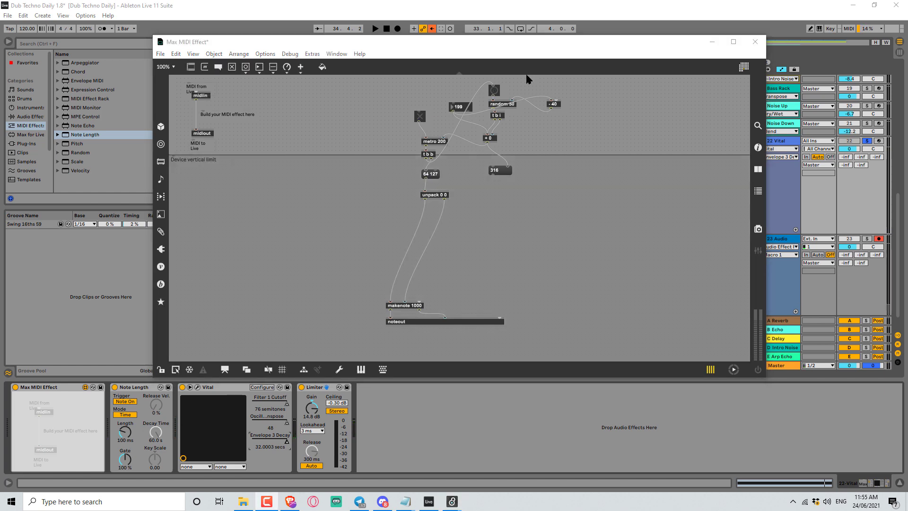
left_click(458, 112)
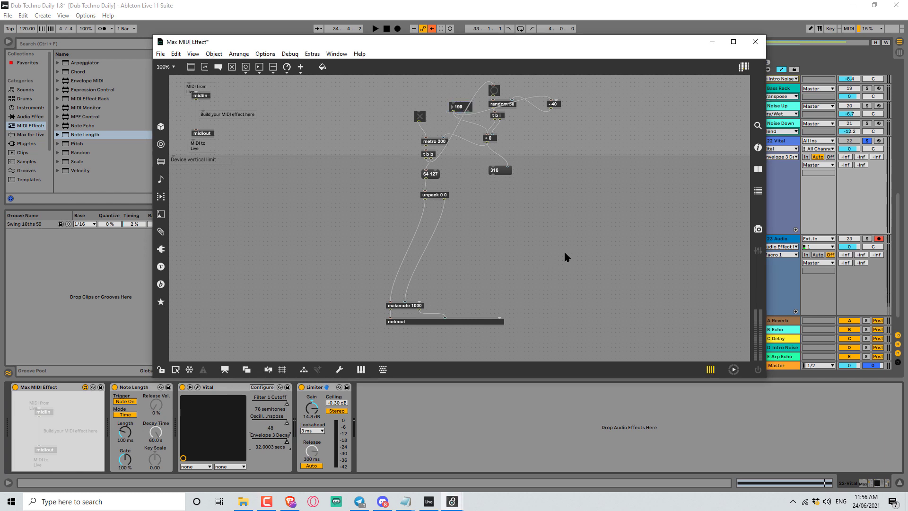
key("n")
type("fu")
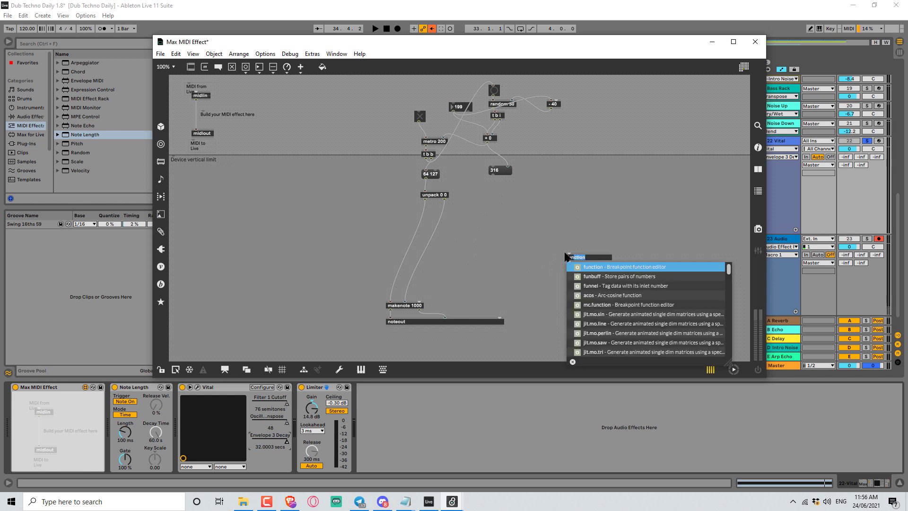
type("n")
key("BackSpace")
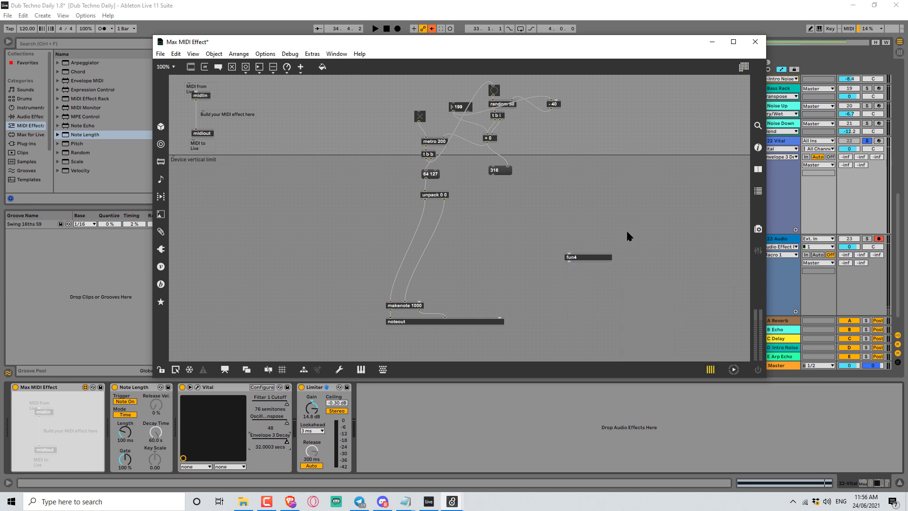
left_click(614, 268)
key("ctrl+e")
Add and move several breakpoints inside the function editor.
left_click(586, 285)
left_click(568, 297)
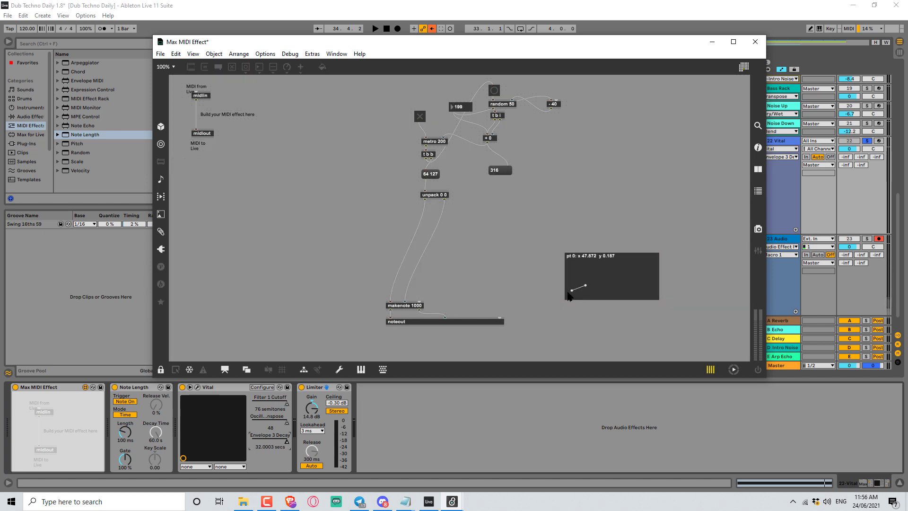
left_click(573, 288)
left_click(575, 288, "shift")
left_click(572, 290)
left_click_drag(573, 290, 574, 284)
left_click(573, 284, "shift")
left_click(586, 266)
left_click(613, 221, "ctrl")
left_click(613, 269)
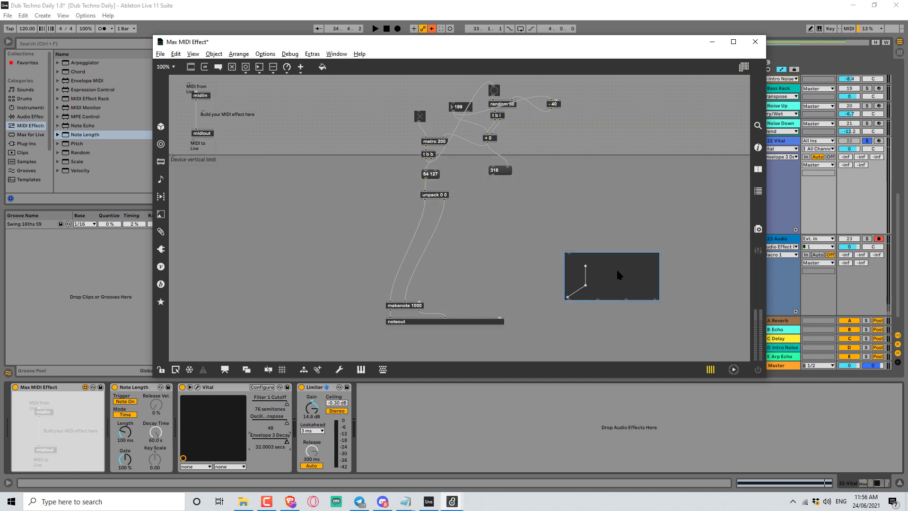
left_click(617, 271)
left_click_drag(629, 257, 535, 318)
key("ctrl+z")
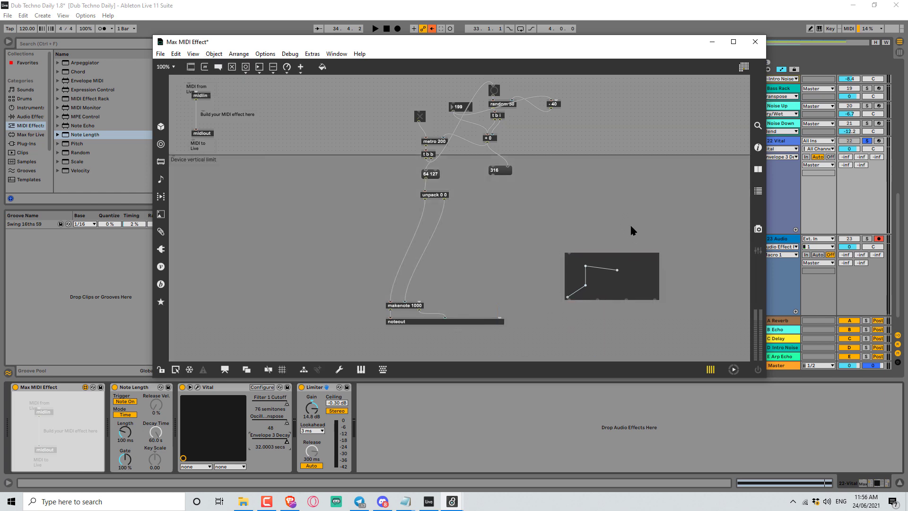
Open the function object's help file and view its curve tab.
left_click(622, 273, "alt")
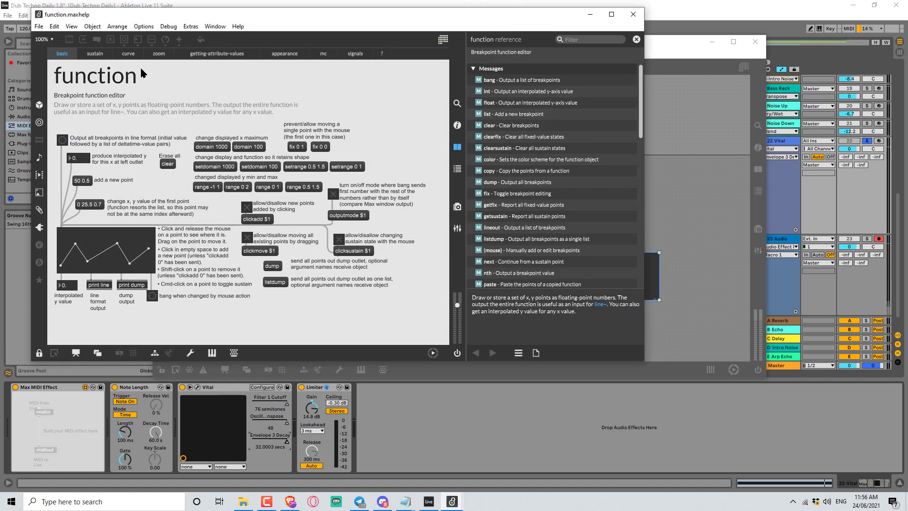
left_click(129, 54)
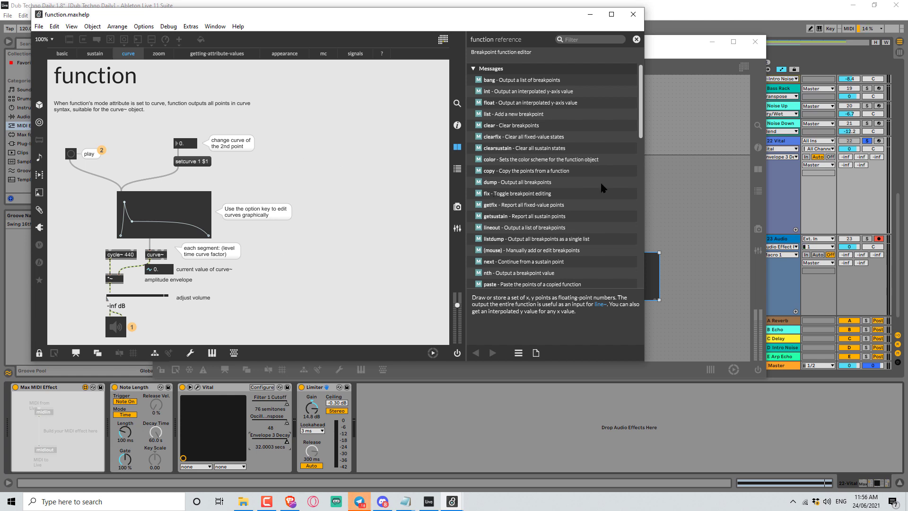
left_click(660, 190)
Move the function editor slightly and review its attributes in the inspector.
mouse_move(616, 260)
left_mouse_down()
mouse_move(610, 239)
mouse_move(605, 266)
left_mouse_up()
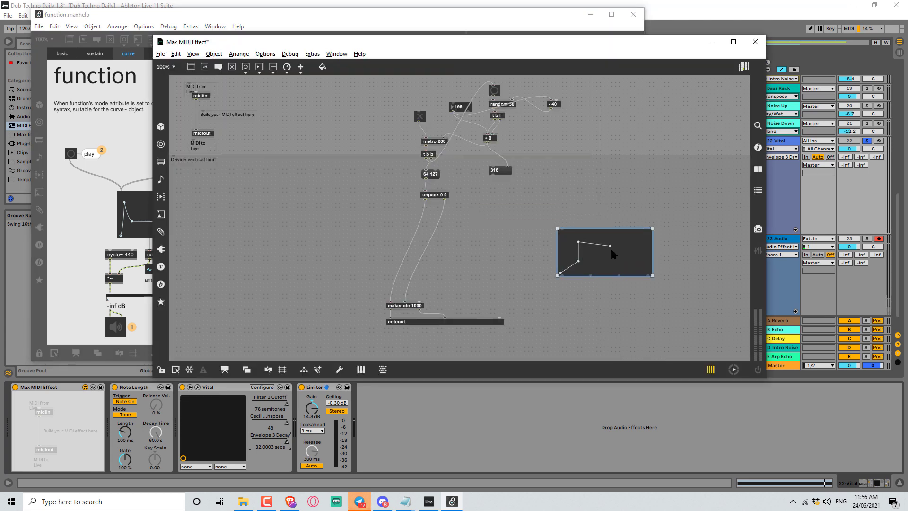
left_click(758, 148)
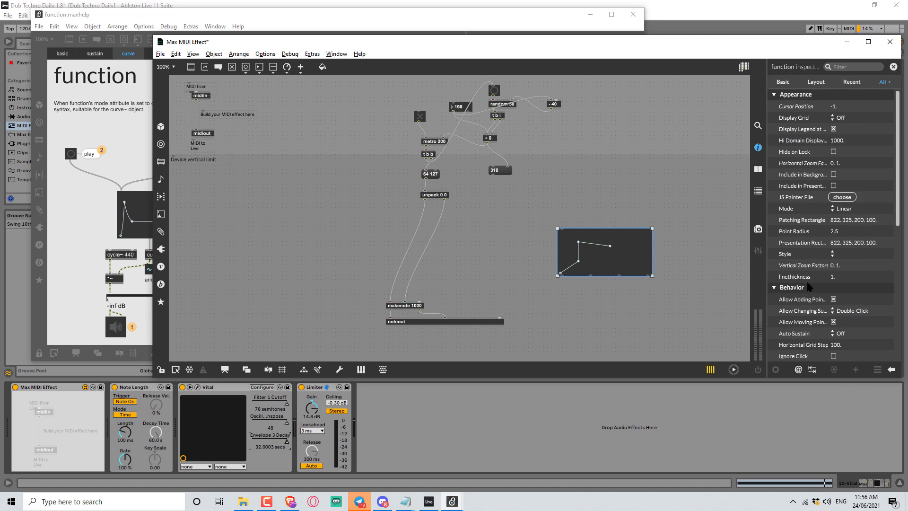
scroll(845, 299, "down", 10)
scroll(845, 299, "up", 4)
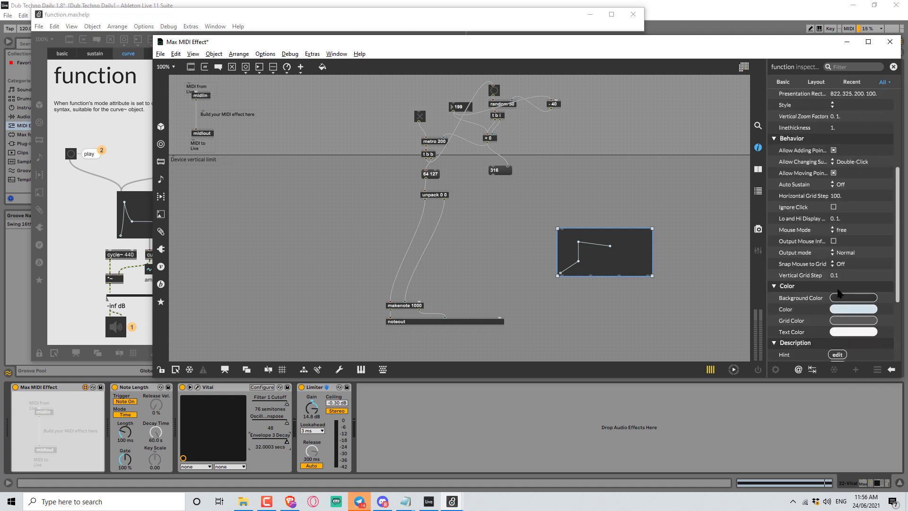
scroll(840, 294, "up", 1)
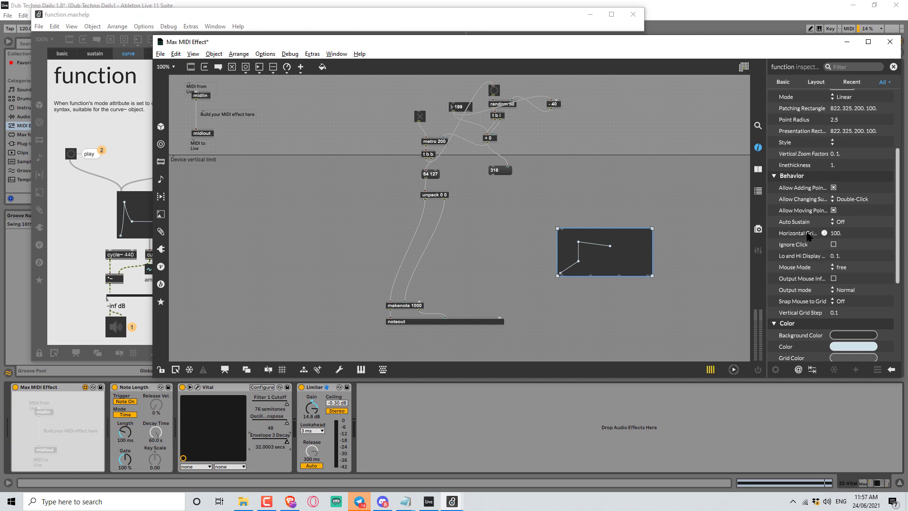
mouse_move(823, 234)
Add a number box above the function editor and connect it to the function's inlet.
left_click(602, 183)
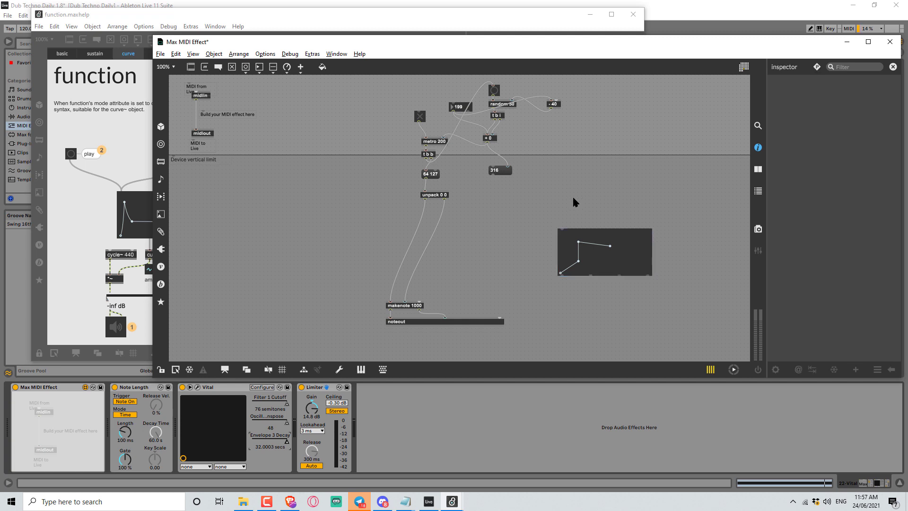
key("n")
left_click_drag(576, 208, 580, 227)
key("ctrl+e")
key("ctrl+e")
left_click_drag(594, 246, 597, 263)
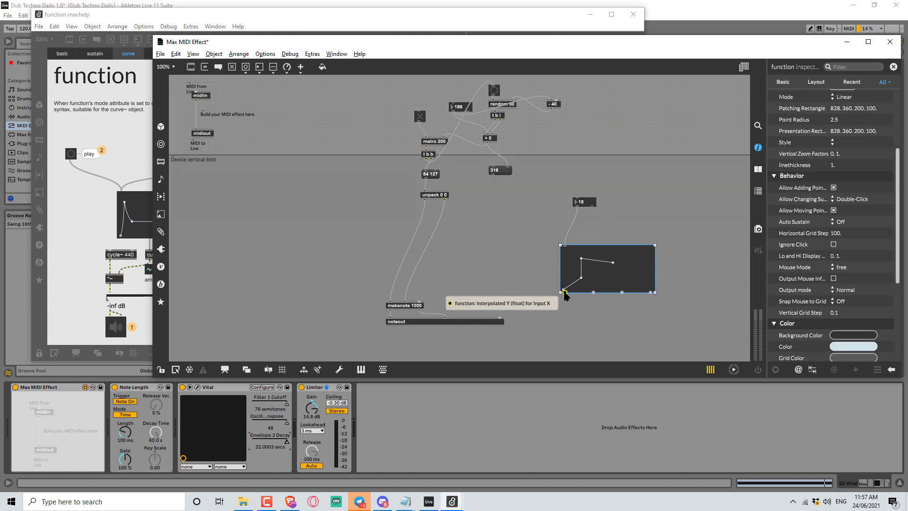
left_click(619, 242)
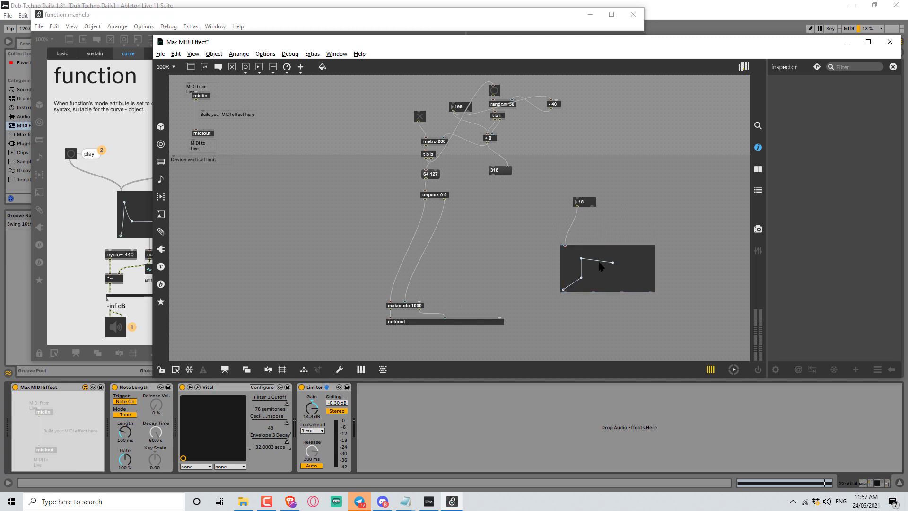
Reshape the function into a single straight ramp from bottom-left to top-right.
key("ctrl+e")
mouse_move(582, 258)
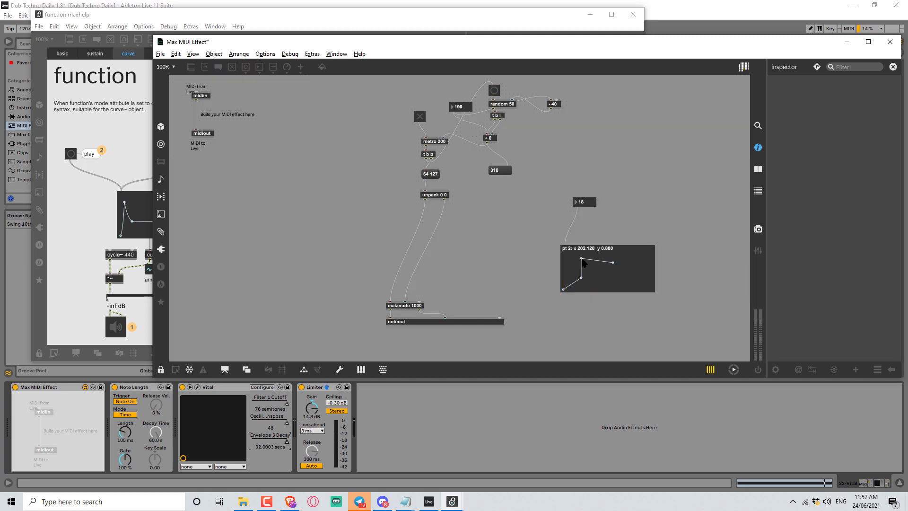
left_click(614, 263, "shift")
mouse_move(581, 260)
left_click_drag(585, 280, 692, 197)
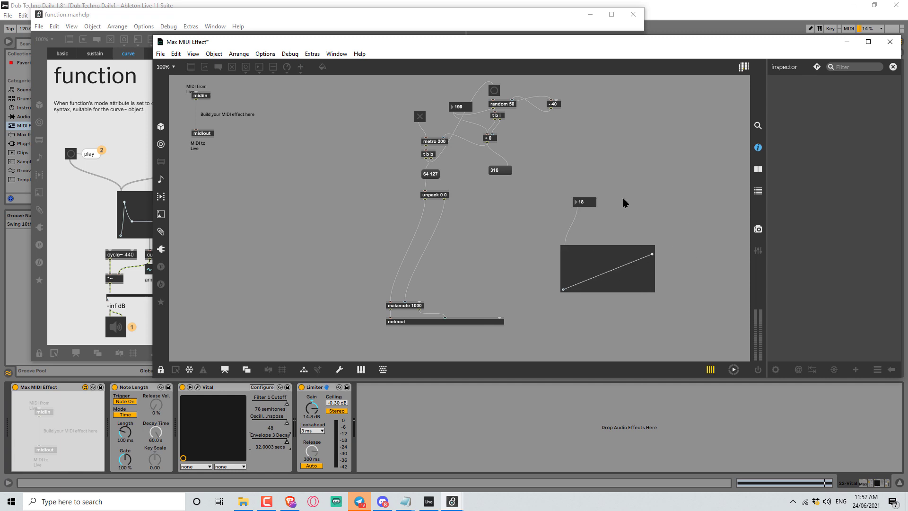
Attach a float number box to the function's outlet and scrub the input number box to test it.
key("ctrl+e")
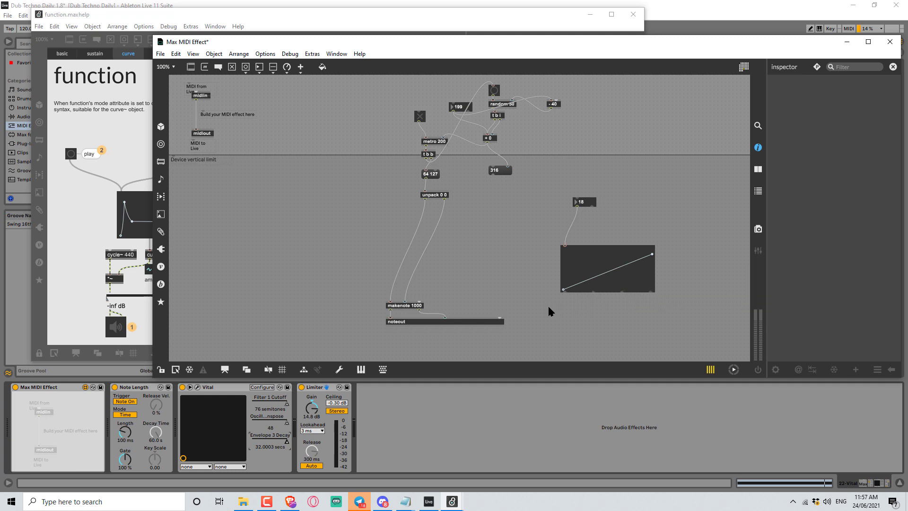
key("n")
left_click_drag(564, 291, 568, 310)
key("ctrl+e")
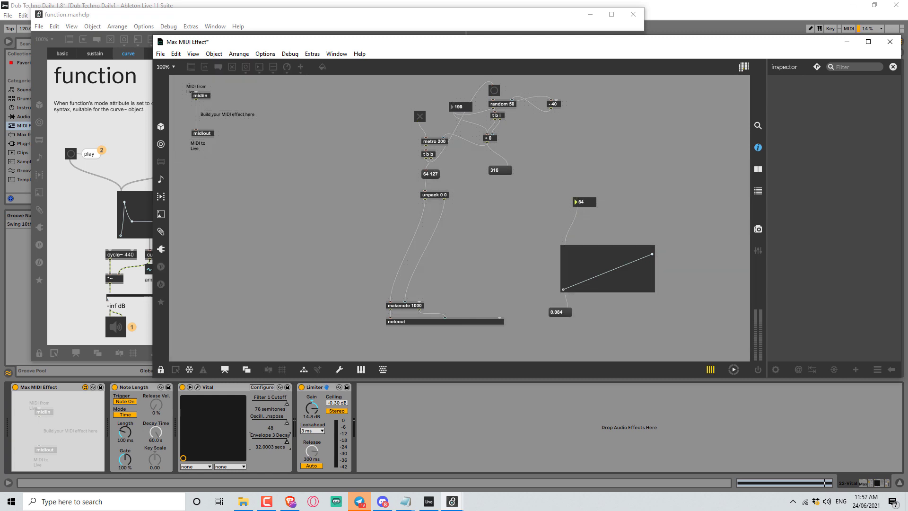
left_click_drag(583, 202, 583, 183)
left_click_drag(583, 202, 583, 191)
Create a slider object and stretch it into a wide horizontal bar next to the function editor.
key("ctrl+e")
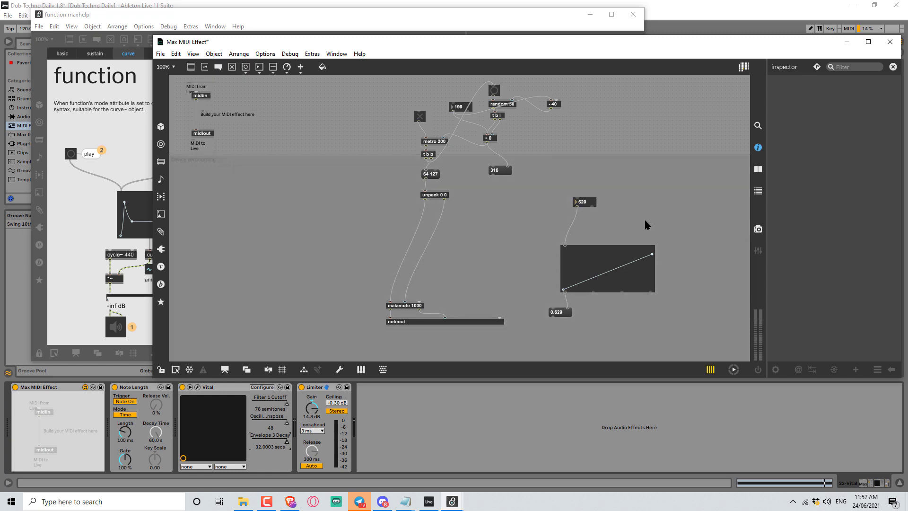
type("nslider")
key("Return")
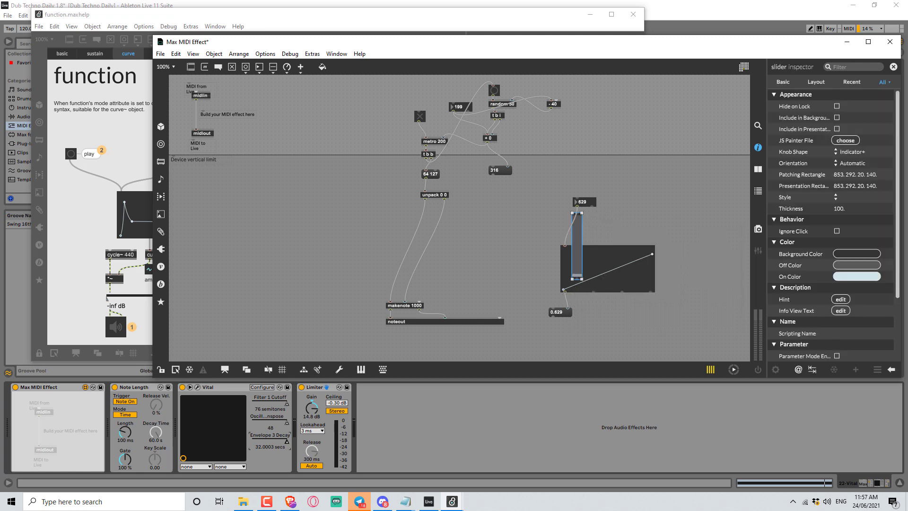
left_click(586, 283)
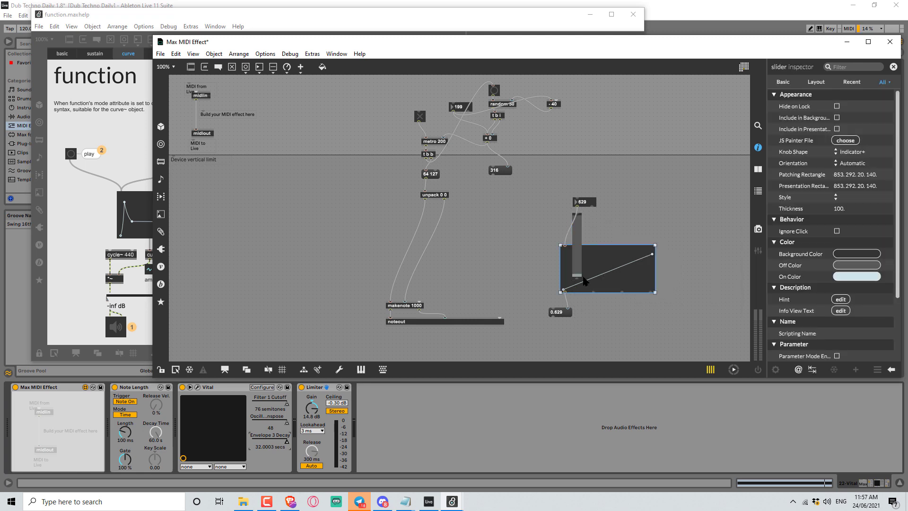
left_click(574, 264)
left_click_drag(581, 278, 699, 233)
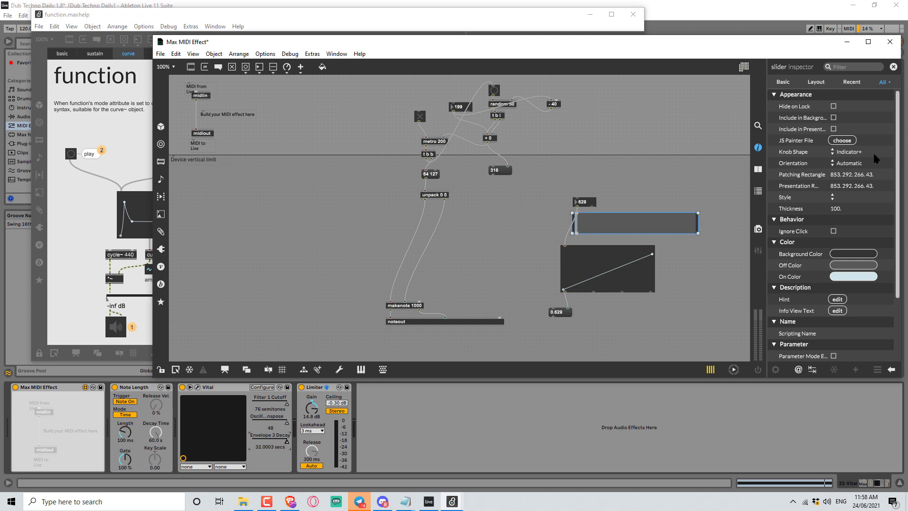
Set the slider's orientation to Horizontal and its knob shape to Indicator.
left_click(850, 166)
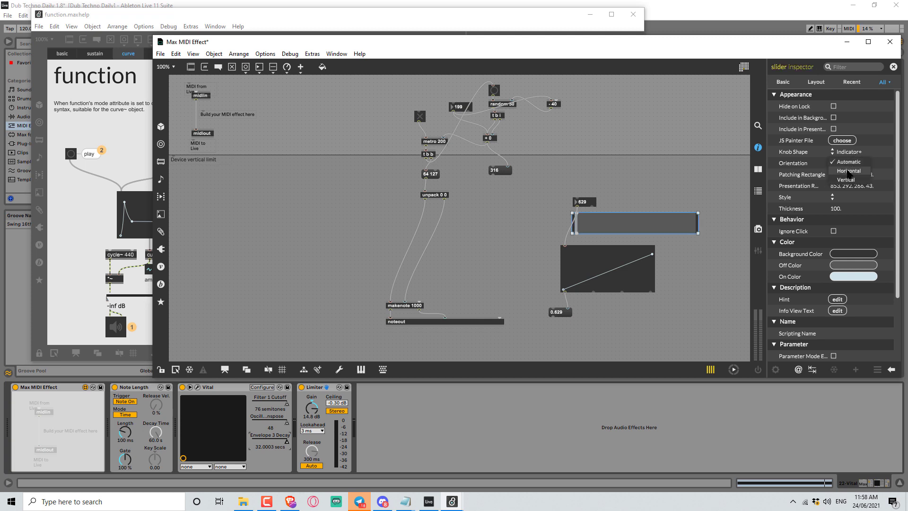
left_click(849, 170)
left_click(850, 152)
left_click(849, 196)
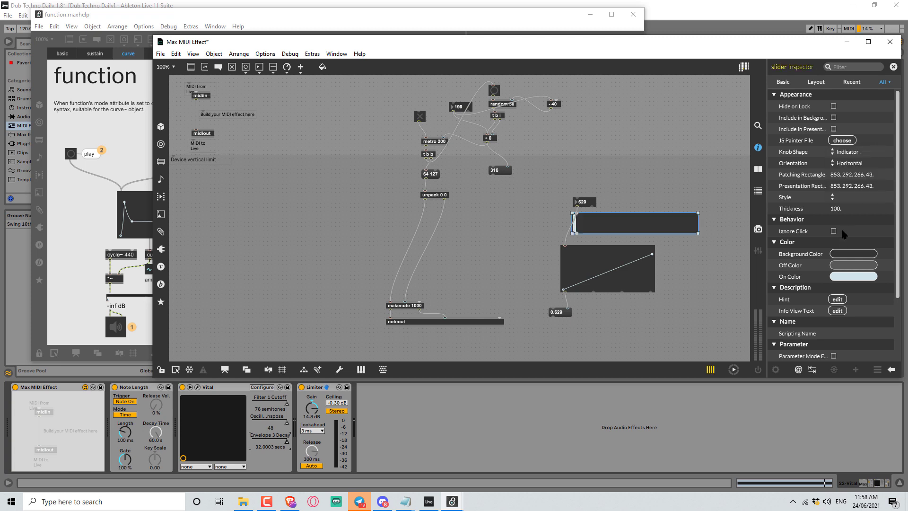
Set the slider's range to 1000.
scroll(862, 328, "down", 3)
left_click(836, 333)
type("1")
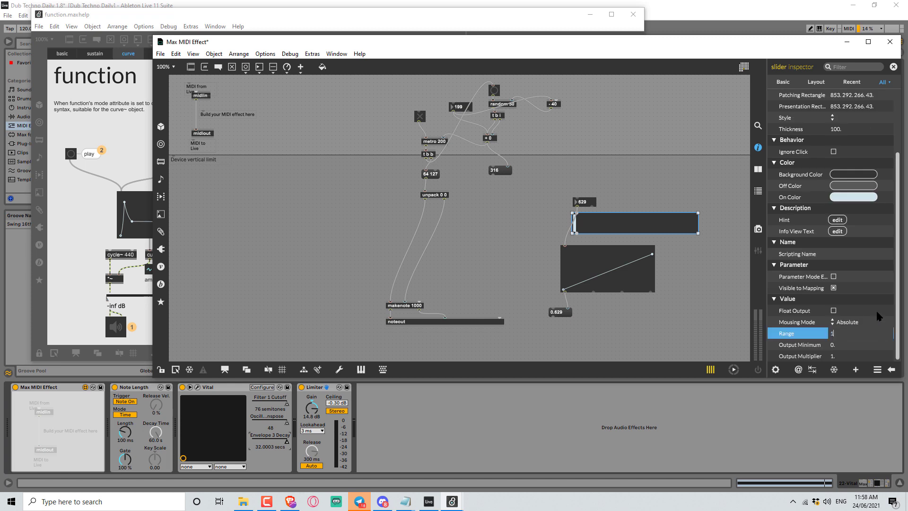
type("000")
key("Return")
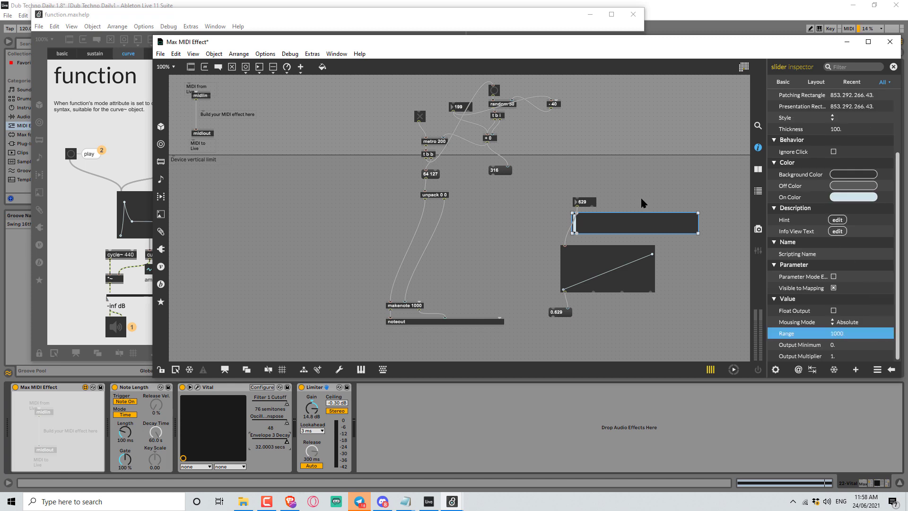
Set the slider's background color to black and its thickness to 23.
left_click(642, 200)
mouse_move(598, 225)
left_mouse_down()
mouse_move(613, 226)
mouse_move(589, 213)
left_mouse_up()
left_click(618, 227)
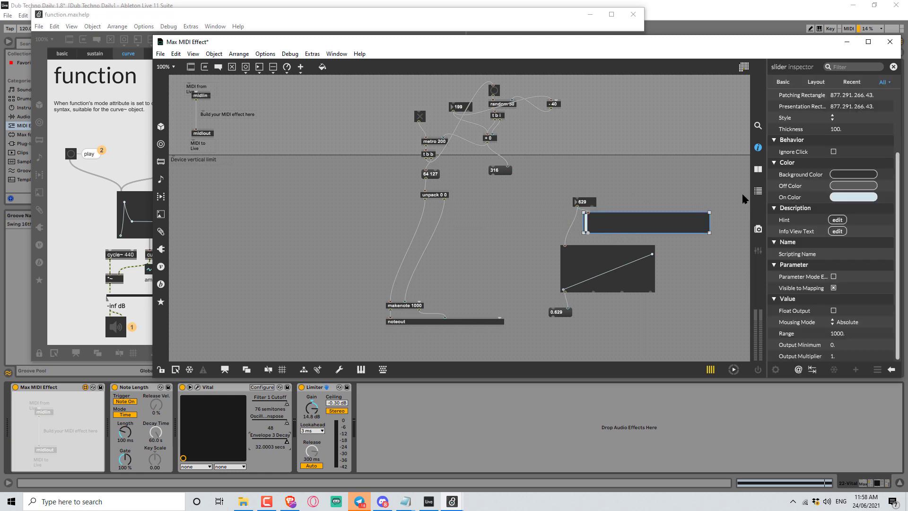
left_click(854, 174)
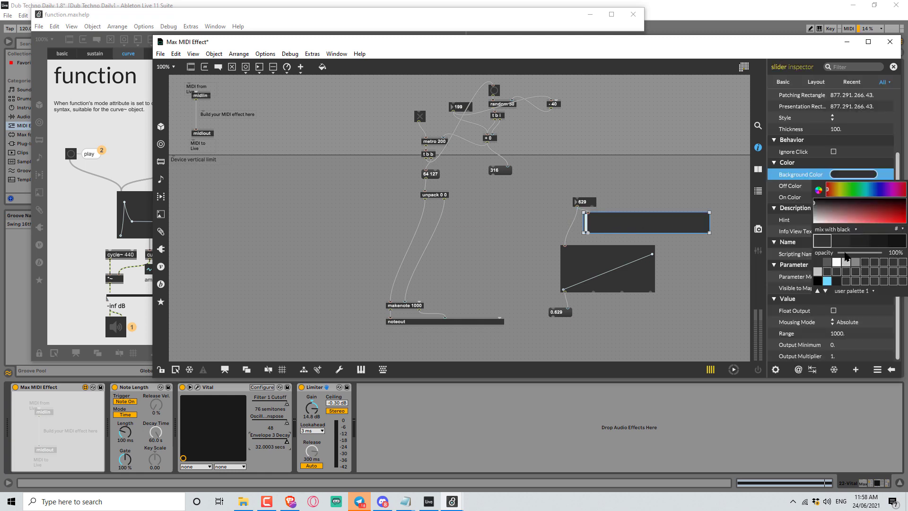
left_click(818, 263)
left_click(835, 164)
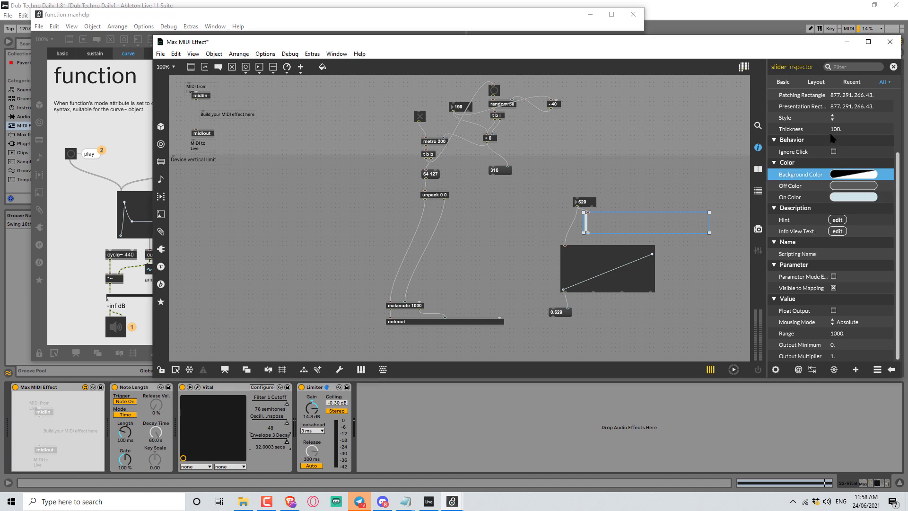
left_click_drag(833, 130, 834, 132)
Place the slider over the function editor and resize it to cover the same area.
left_click_drag(608, 223, 584, 260)
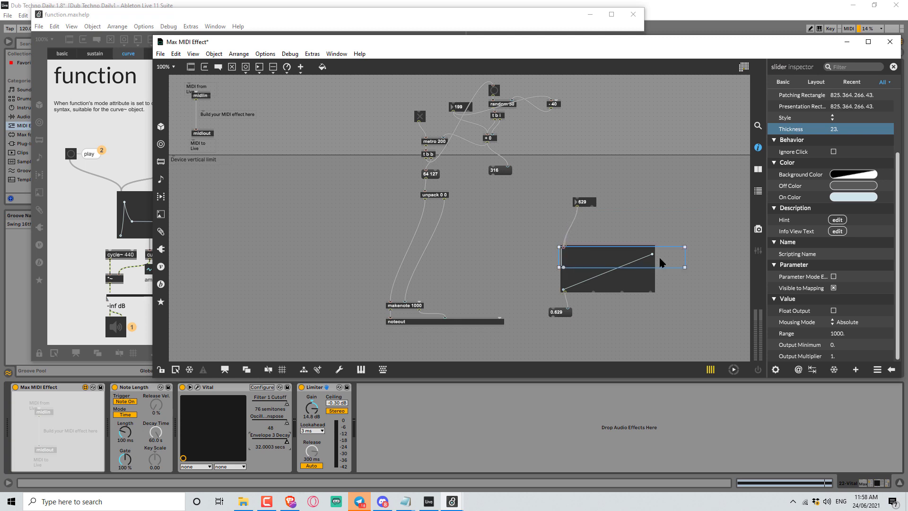
left_click_drag(684, 267, 653, 290)
key("ctrl+e")
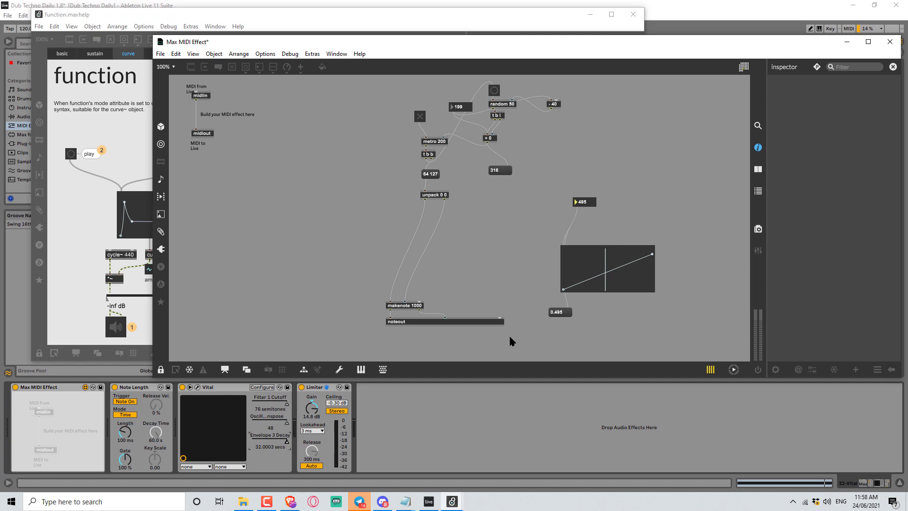
key("ctrl+e")
Move the slider off the function editor to above its right side.
left_click(615, 265)
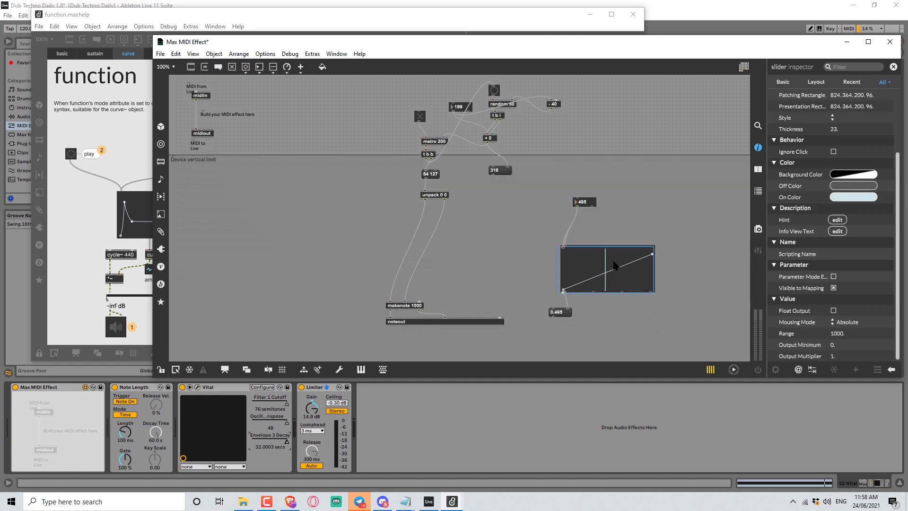
left_click_drag(568, 267, 636, 204)
Add a gridstep_y attribute control for the function editor.
left_click(563, 272)
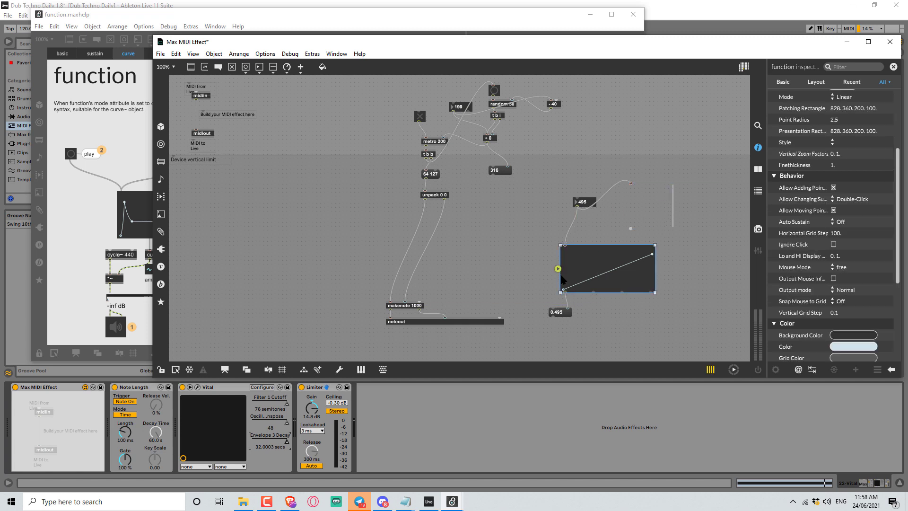
right_click(559, 272)
mouse_move(586, 239)
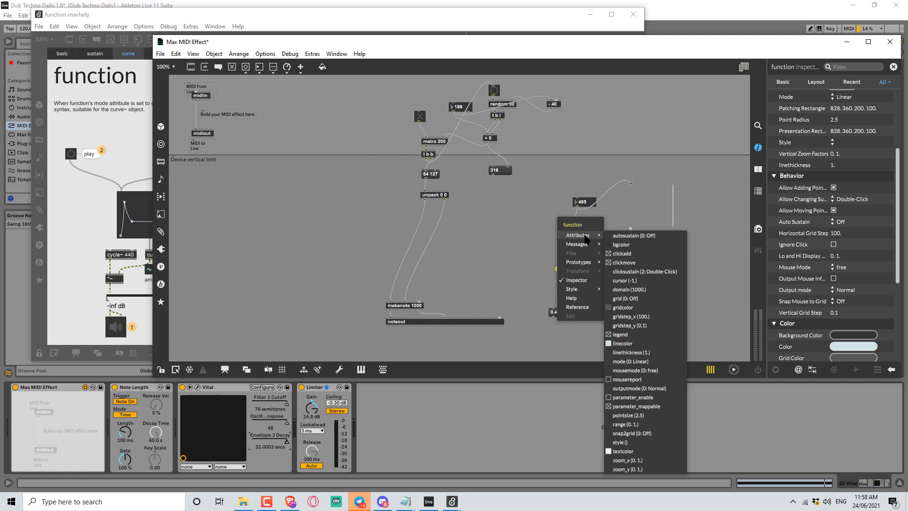
left_click(634, 326)
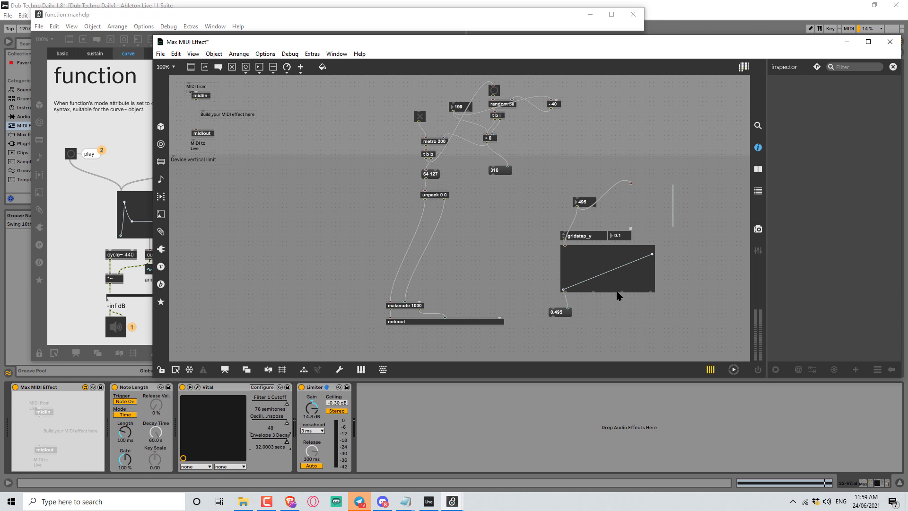
Delete the gridstep_y control and add a range attribute control for the function editor.
left_click(589, 234)
key("Delete")
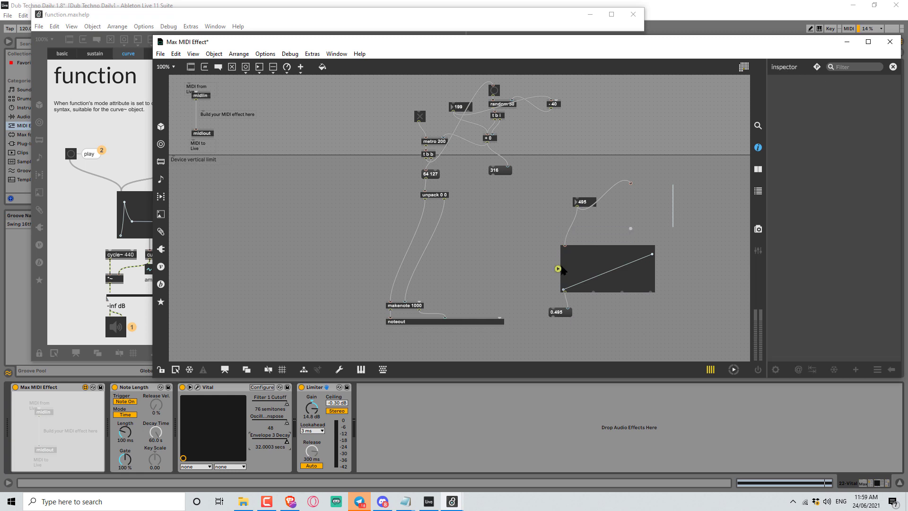
right_click(562, 269)
mouse_move(589, 237)
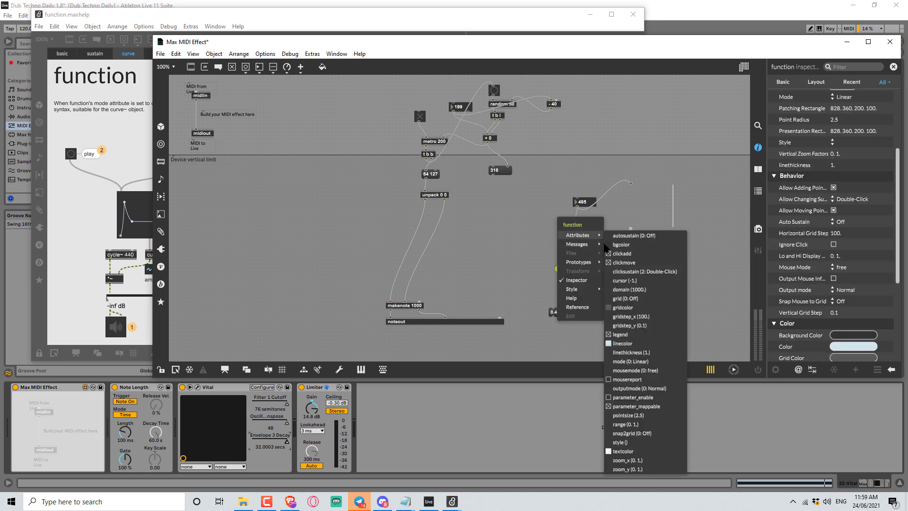
left_click(636, 425)
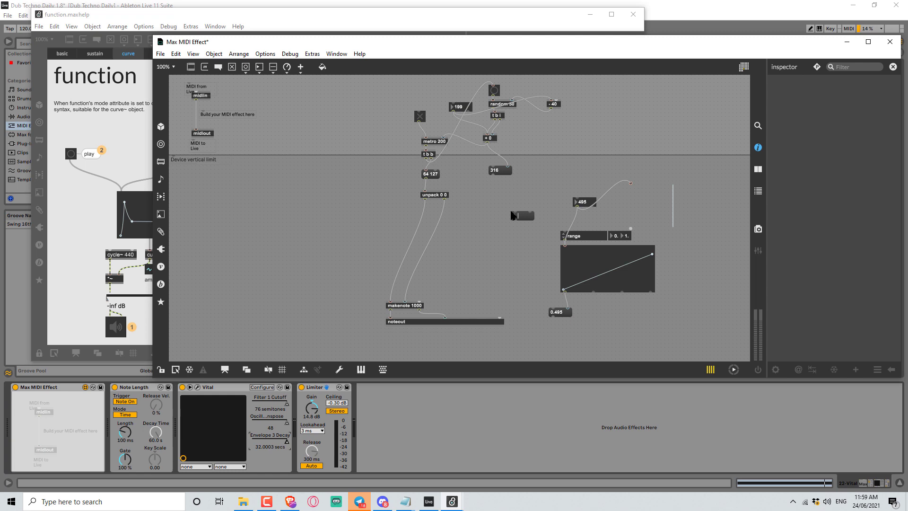
Create a message box of range values and connect it to the range attribute control.
key("BackSpace")
left_click_drag(516, 221, 564, 228)
left_click(530, 244)
left_click(518, 216)
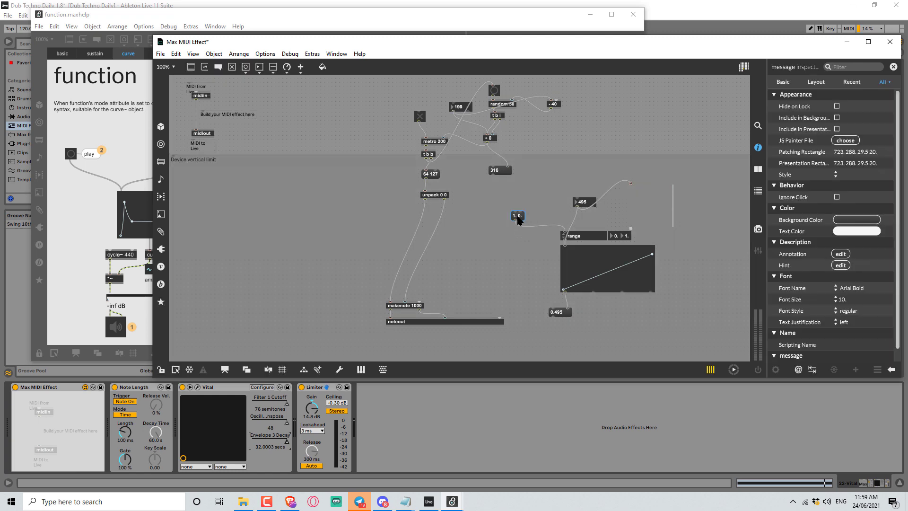
left_click(517, 216)
type(",")
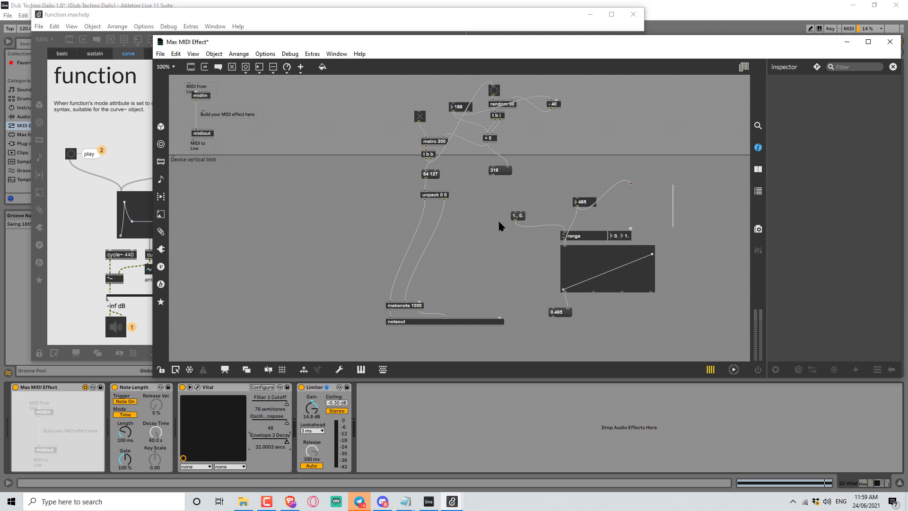
key("ctrl+e")
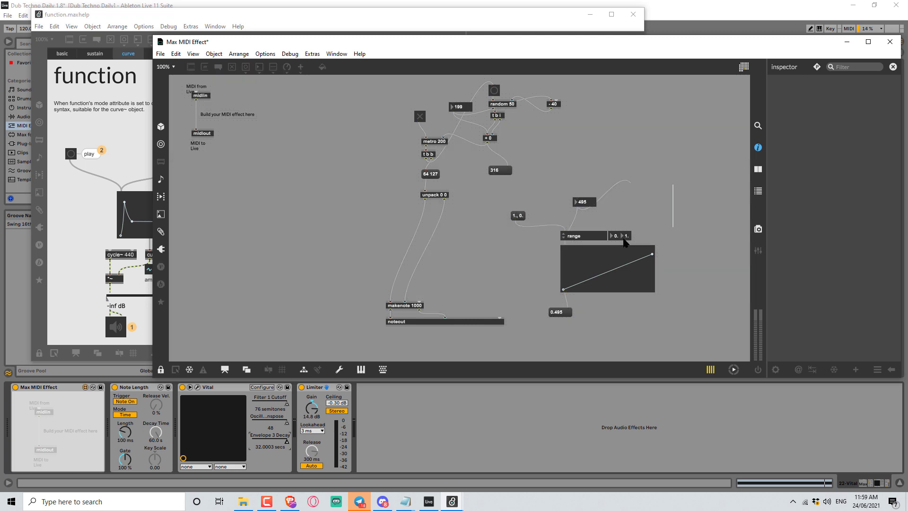
key("ctrl+e")
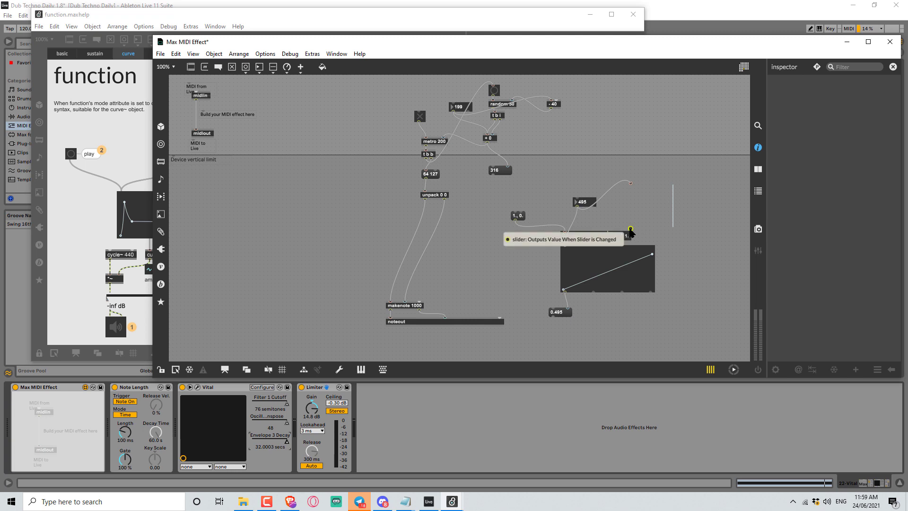
Change the message to set range 0. 1. and connect it to the function editor's inlet.
left_click(518, 217)
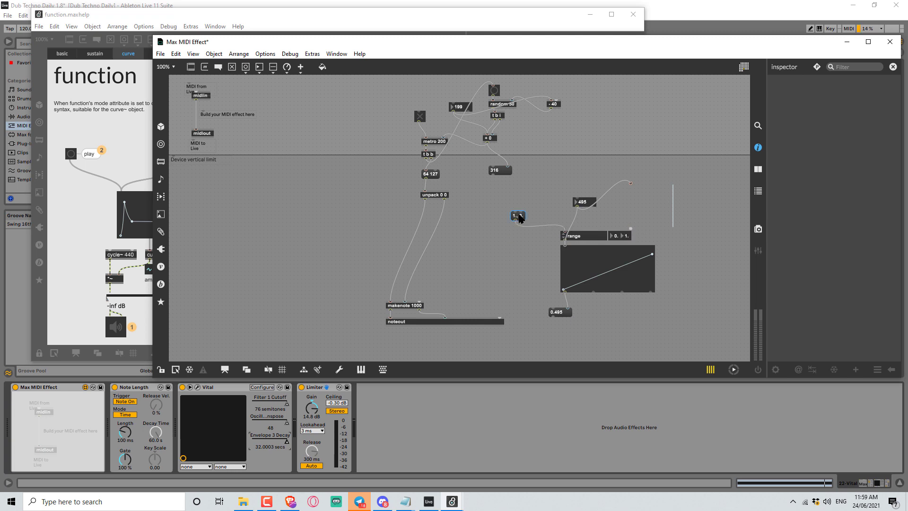
double_click(519, 217)
type("0")
double_click(521, 218)
type("1.")
left_click(579, 237)
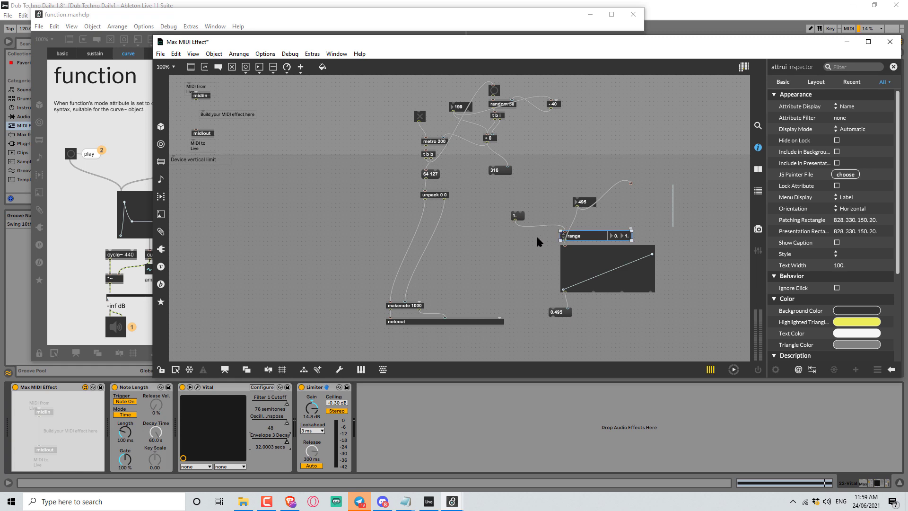
double_click(516, 216)
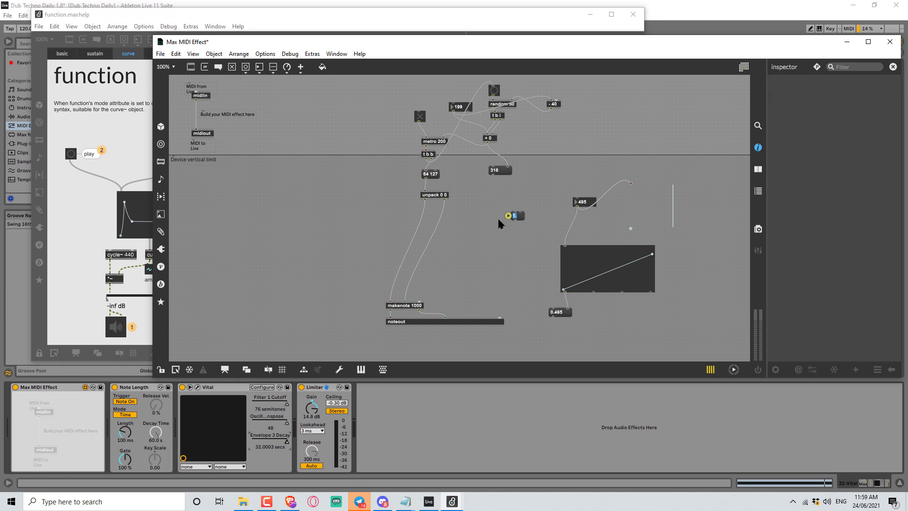
type("set range 0. 1.")
left_click_drag(516, 223, 564, 243)
left_click(585, 275)
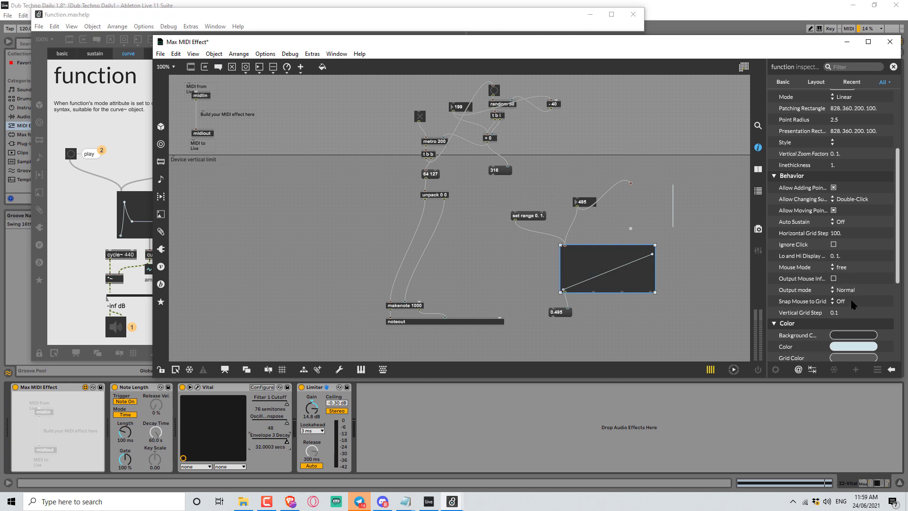
Delete the set range message box.
scroll(847, 320, "down", 5)
scroll(847, 320, "up", 5)
left_click_drag(507, 190, 531, 231)
key("Delete")
Lower the function editor's range minimum to -3 with the range attribute control.
left_click(567, 264)
left_click(559, 269)
mouse_move(581, 238)
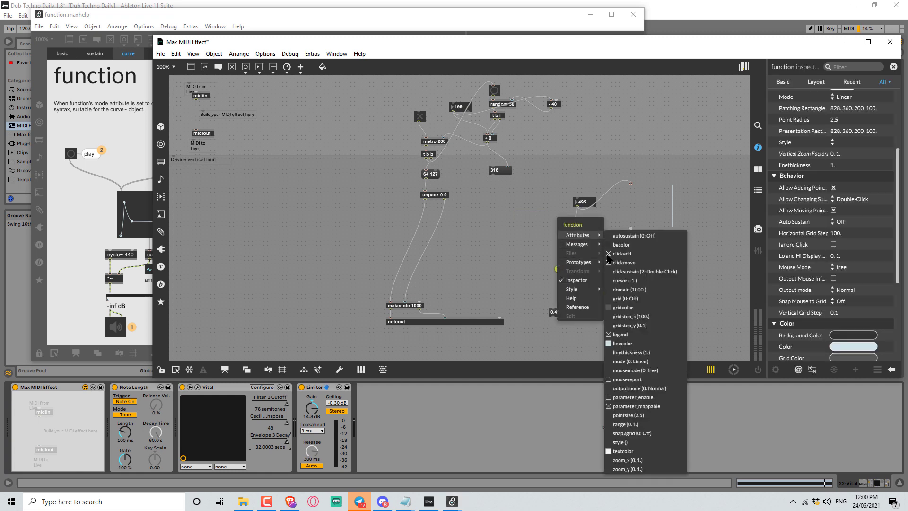
left_click(639, 424)
key("ctrl+e")
left_click_drag(627, 236, 626, 235)
key("ctrl+e")
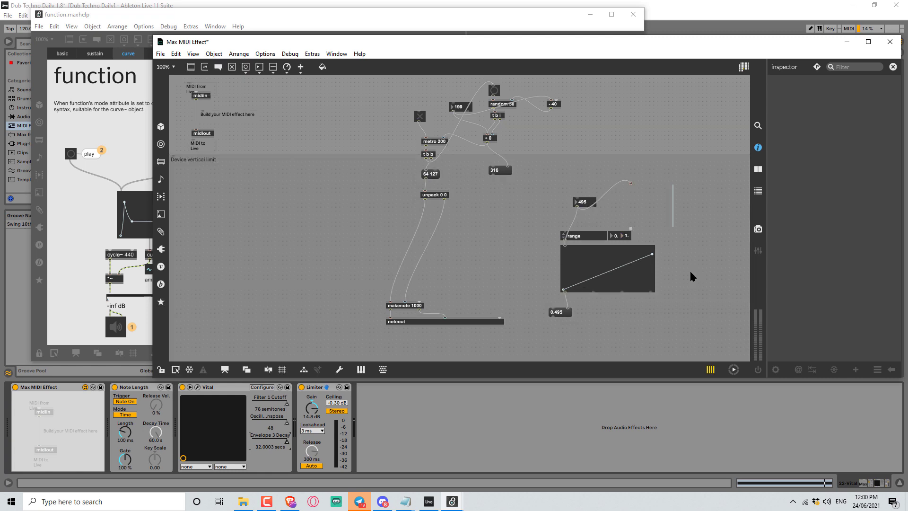
left_click(597, 258)
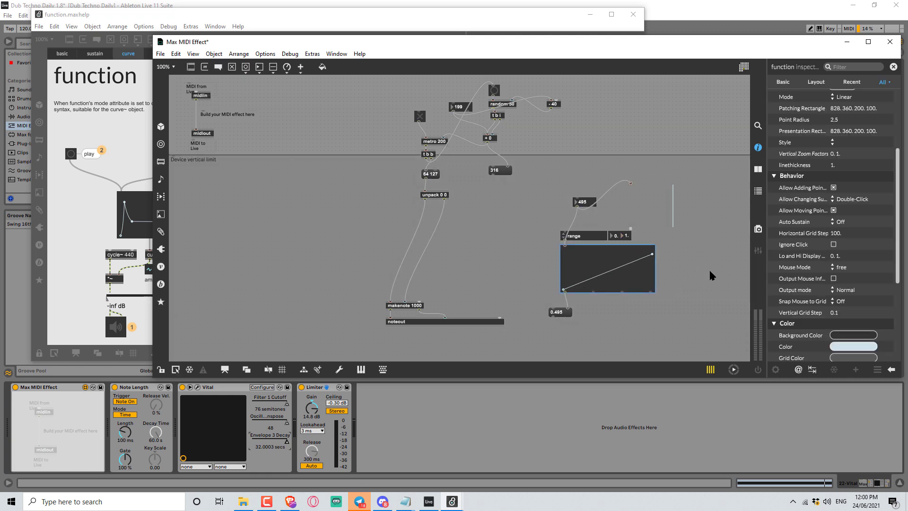
key("ctrl+e")
left_click_drag(627, 236, 626, 236)
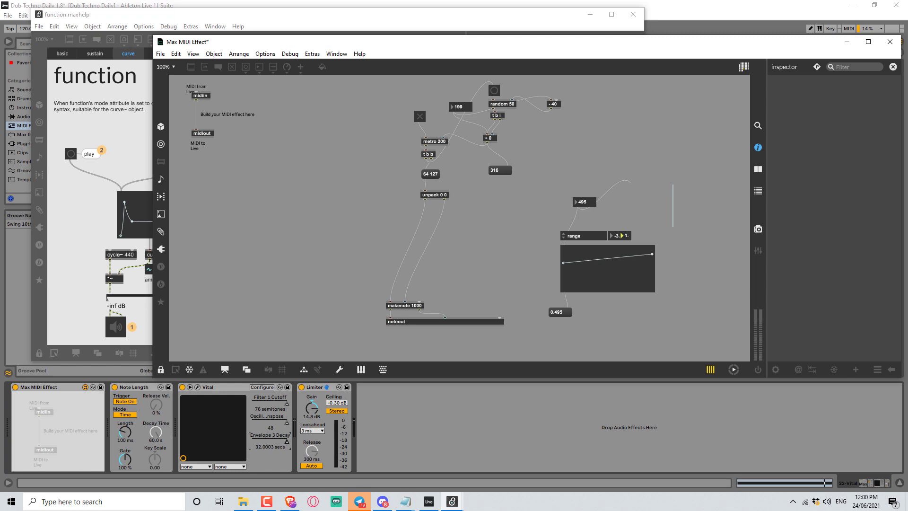
key("ctrl+e")
Undo the last three edits to the function editor and its range control.
left_click(639, 262)
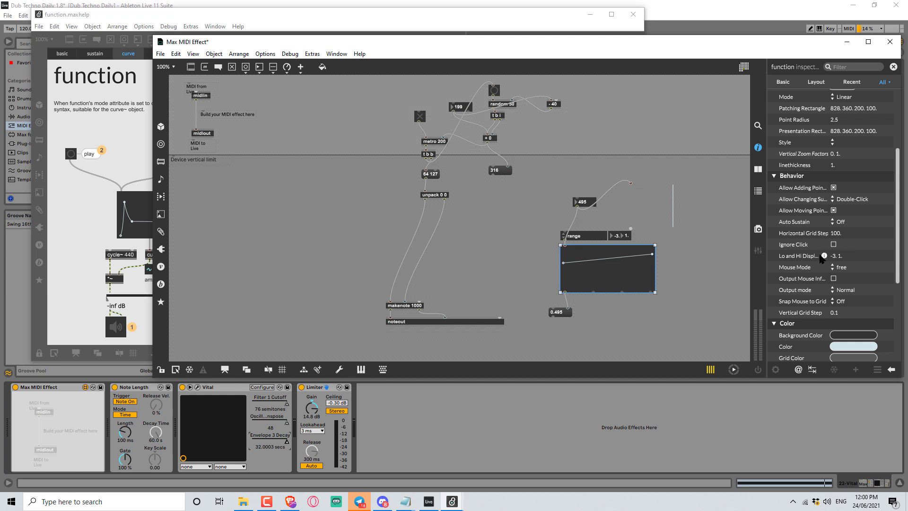
left_click(702, 282)
key("ctrl+z")
key("ctrl+z")
key("ctrl+z")
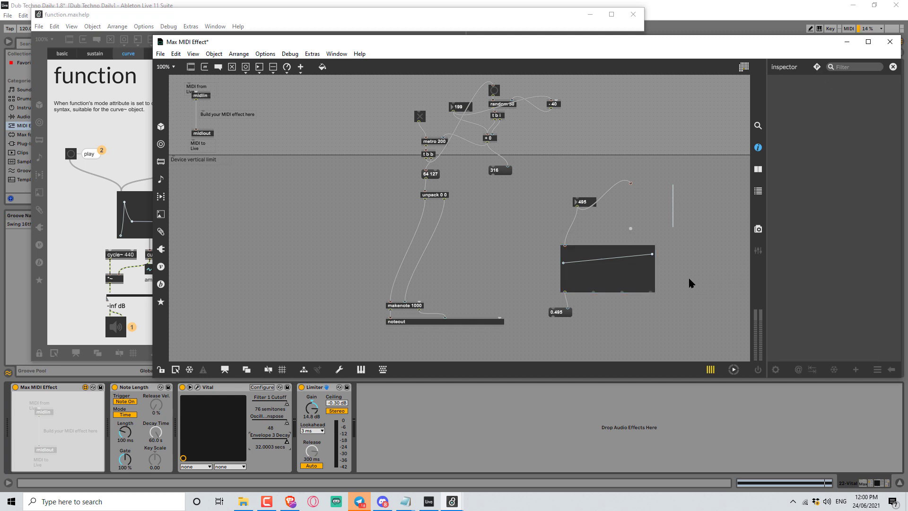
Create a scale 0. 1. 200. 1. object beside the function's output number box.
left_click_drag(521, 269, 514, 203)
key("Delete")
left_click_drag(591, 315, 570, 314)
left_click(591, 311)
type("nscale 0. 1. 200. 1.")
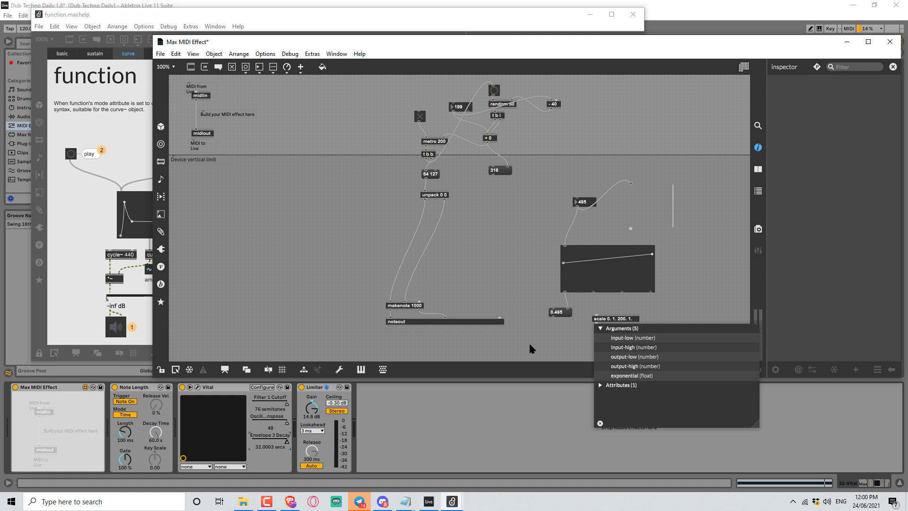
left_click(517, 244)
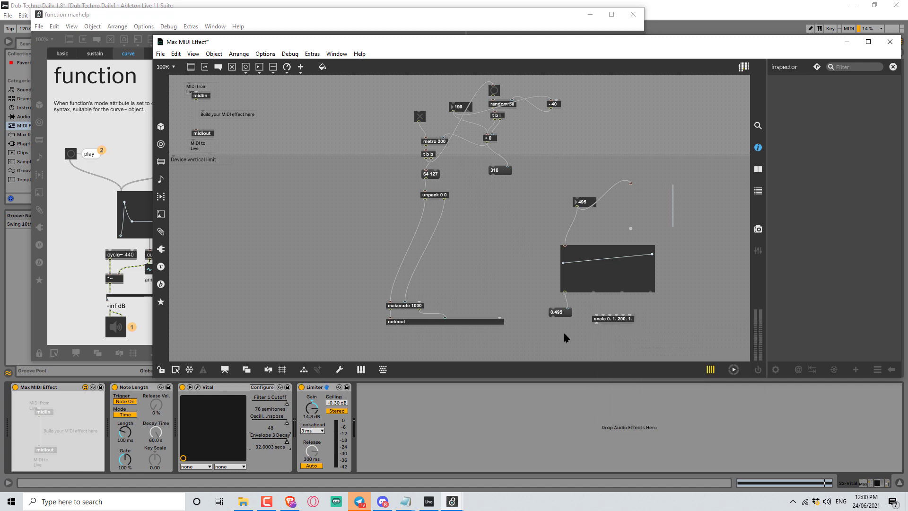
Add a float number box under scale, connecting the function editor to scale and scale to the number box.
left_click(565, 312)
left_click(589, 335)
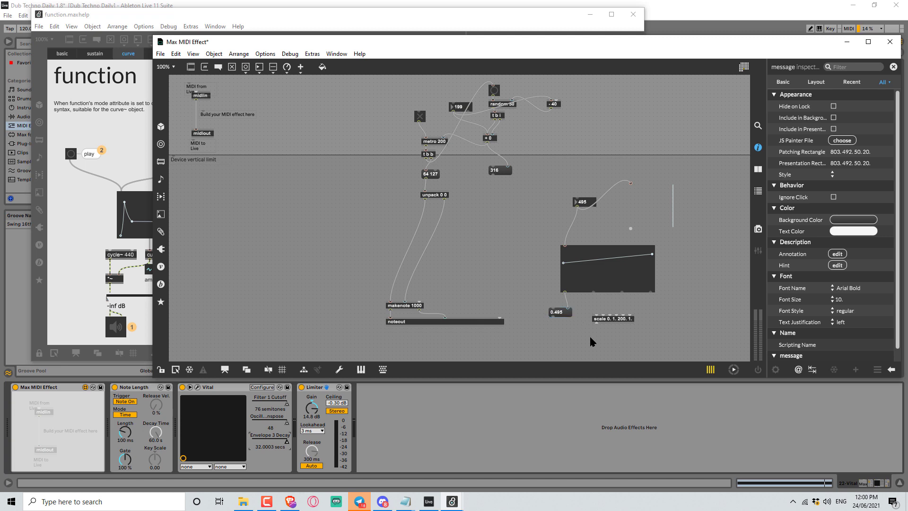
key("m")
left_click_drag(598, 324, 610, 337)
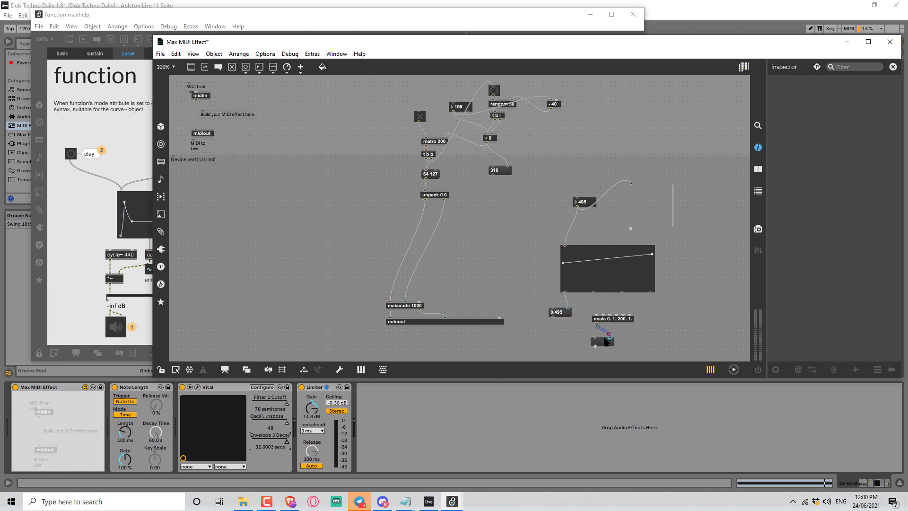
left_click_drag(565, 292, 597, 314)
Drag the slider's number box value to test the scaled output.
left_click(552, 221, "ctrl")
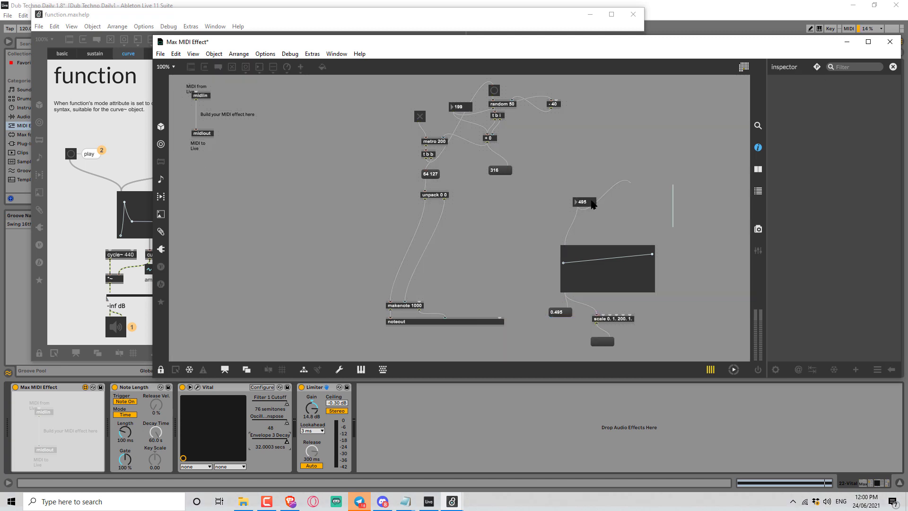
left_click(589, 202)
left_click_drag(575, 202, 575, 169)
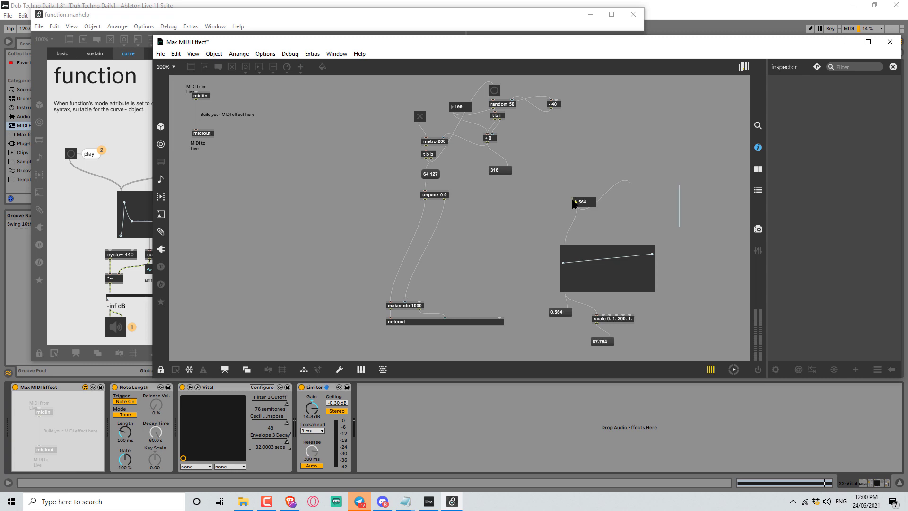
key("ctrl+e")
Shift the function editor slightly and set its Lo and Hi Display range to 0. 1.
left_click_drag(584, 285, 579, 289)
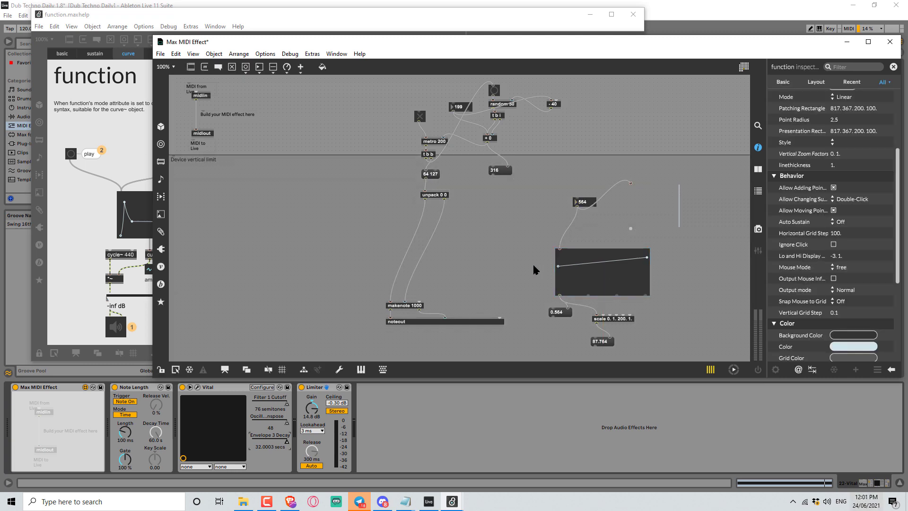
key("ctrl+e")
key("ctrl+e")
left_click(574, 266)
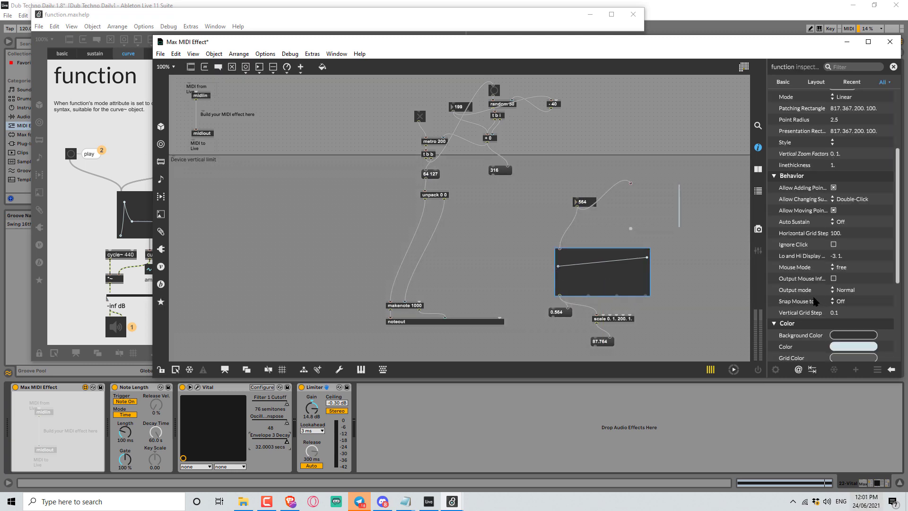
left_click(844, 256)
type("0. 1")
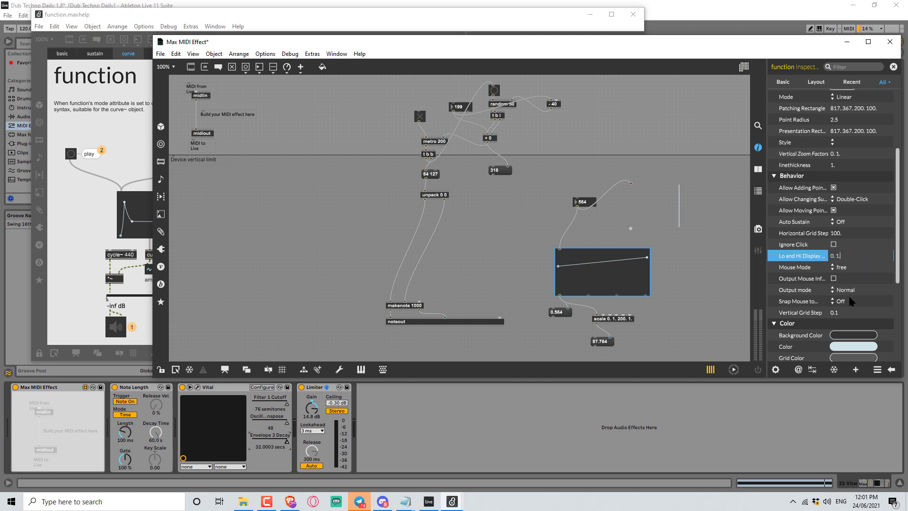
key("Return")
Drag the slider's number box up and down to check the function's output range.
left_click(474, 262)
key("ctrl+e")
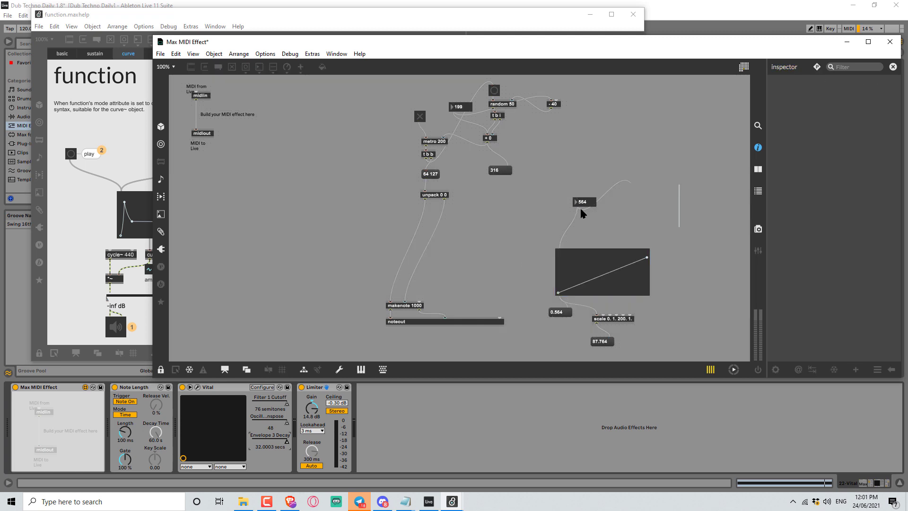
left_click_drag(588, 202, 587, 473)
left_click_drag(588, 414, 587, 175)
key("ctrl+e")
Create a line object above the function editor area.
type("n")
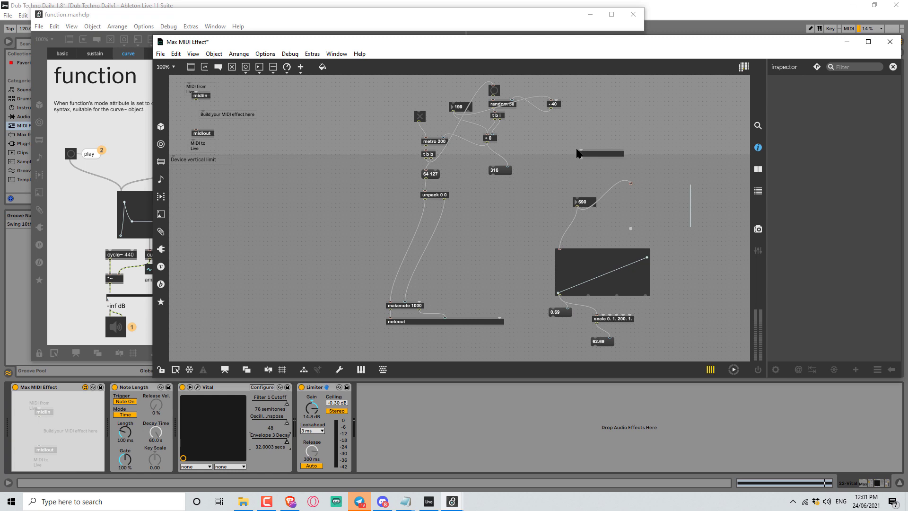
type("line")
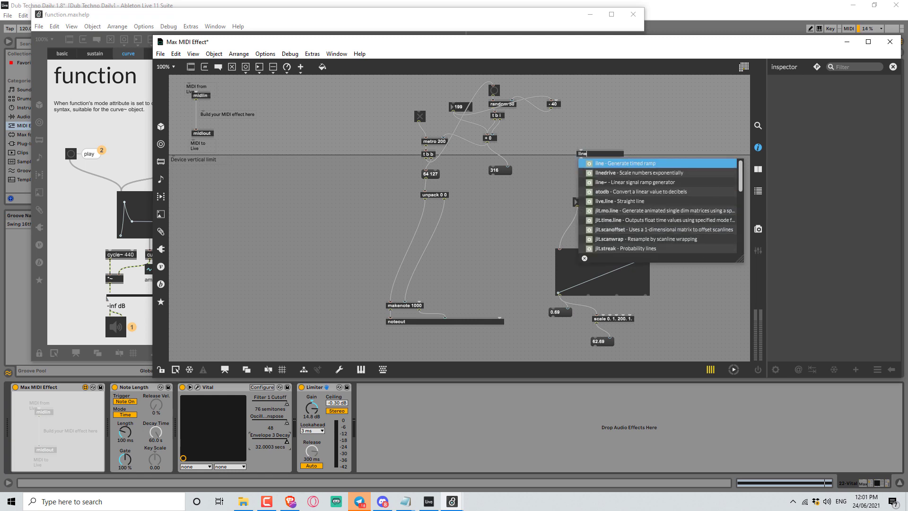
left_click(538, 168)
left_click(586, 151)
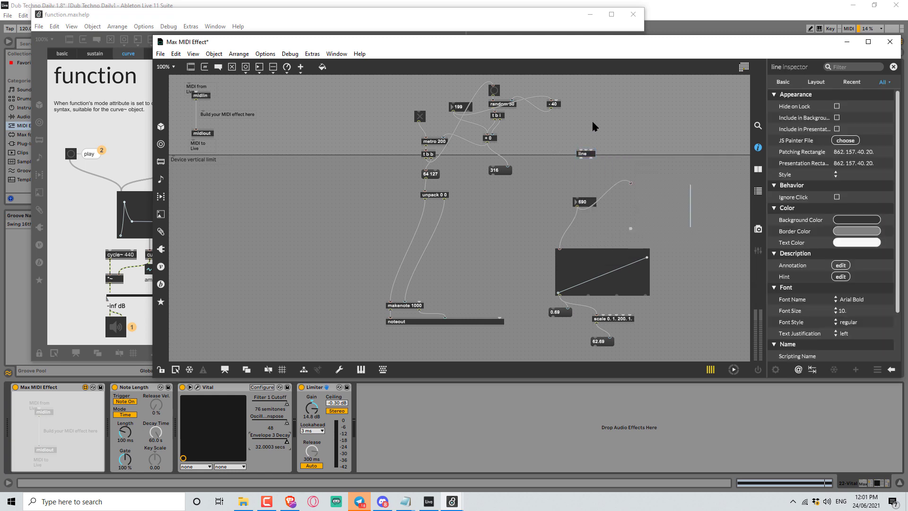
Add a message 0, 1000 10000 above line and connect it to line's inlet.
left_click(592, 122)
key("n")
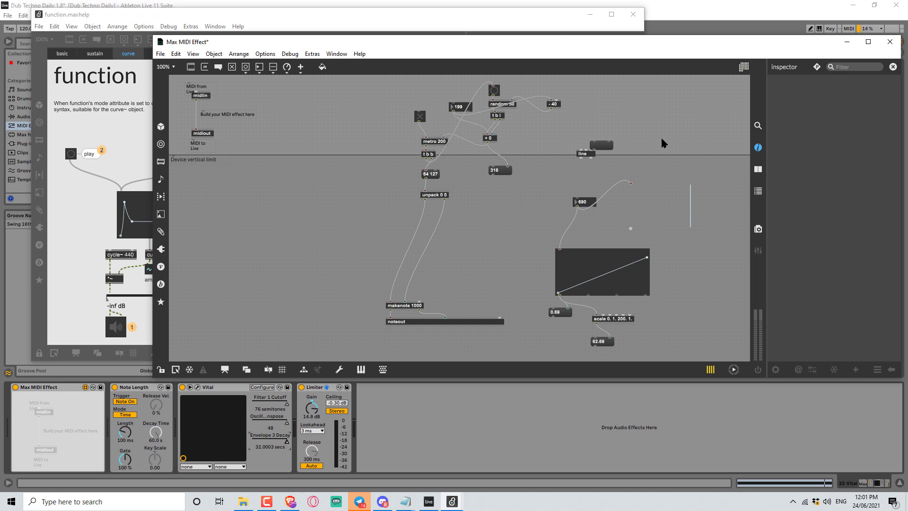
type("0, 1000 10000")
left_click_drag(606, 147, 602, 141)
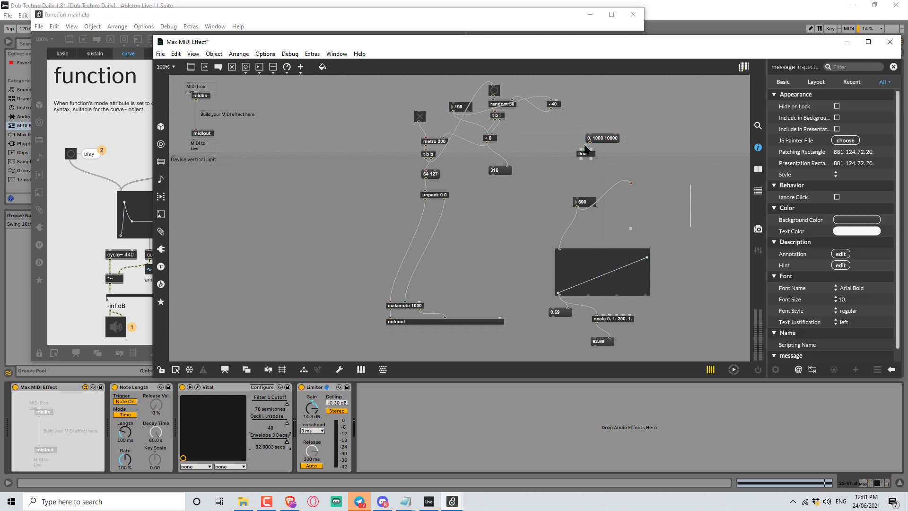
Add a number box below line and connect line's output to it.
left_click(566, 168)
key("n")
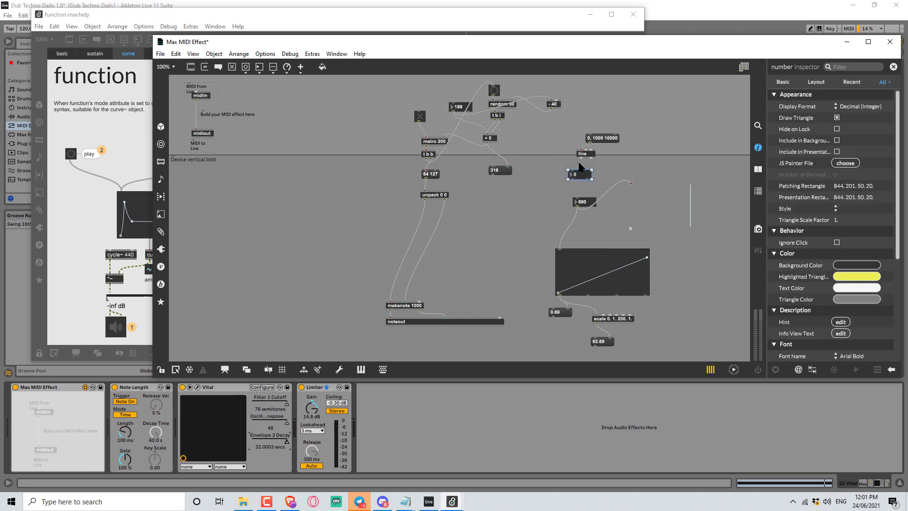
mouse_move(582, 158)
left_mouse_down()
mouse_move(573, 169)
mouse_move(591, 171)
left_mouse_up()
key("ctrl+e")
Trigger the message to test the line ramp.
left_click(604, 140)
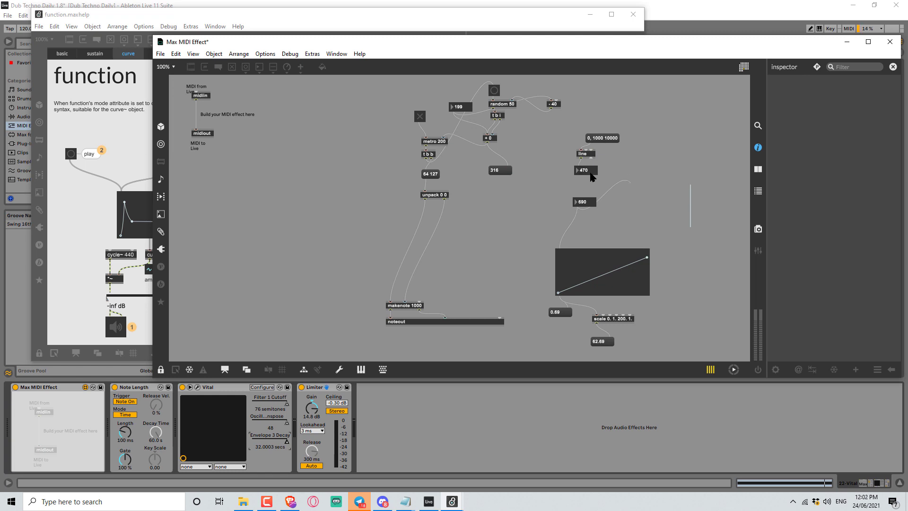
left_click(608, 138)
key("ctrl+e")
left_click(608, 141)
left_click(602, 138)
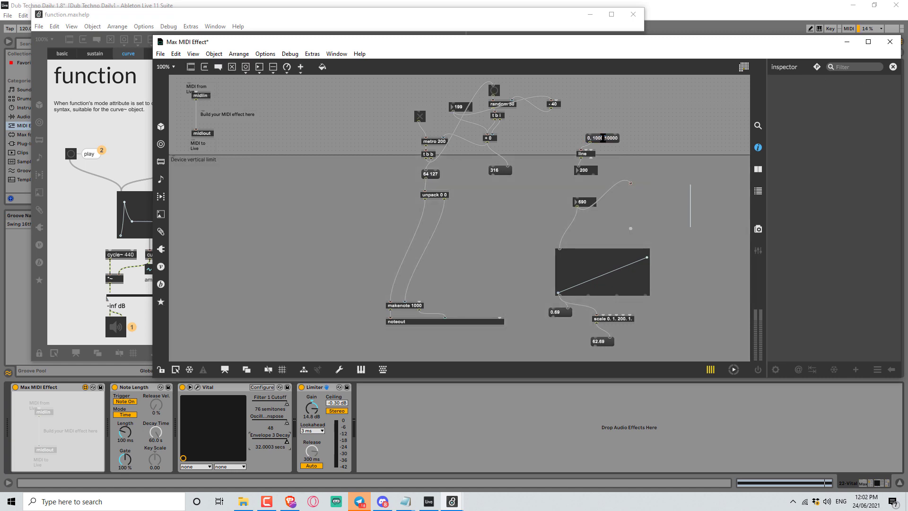
Change the message's last value to 4000 and trigger it.
double_click(607, 138)
type("4000")
key("ctrl+e")
left_click(606, 138)
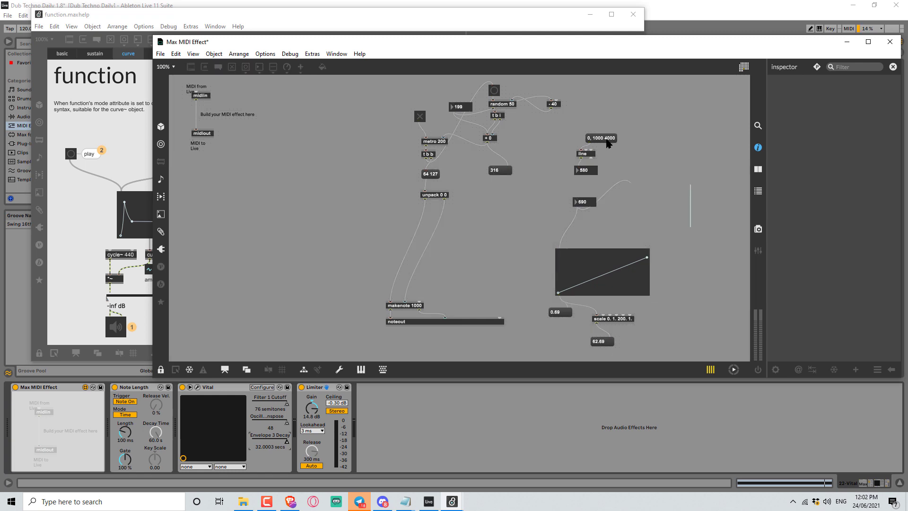
Edit the ramp message so it reads 0, 1000 2000.
key("ctrl+e")
double_click(604, 137)
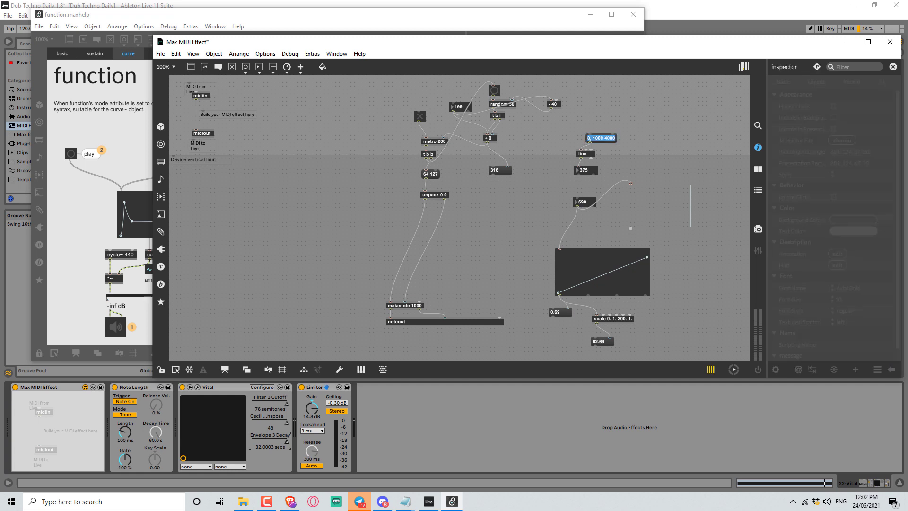
left_click_drag(604, 137, 654, 140)
key("BackSpace")
type("2")
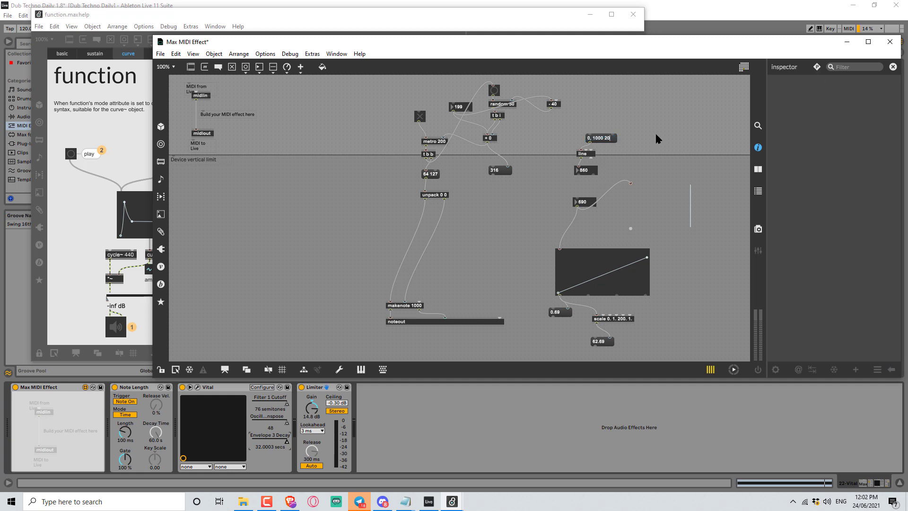
type("000")
Connect the line's number box to the number box feeding the function, then trigger the ramp message to test.
left_click_drag(578, 174, 579, 198)
left_click_drag(688, 207, 612, 275)
left_click(609, 137, "ctrl")
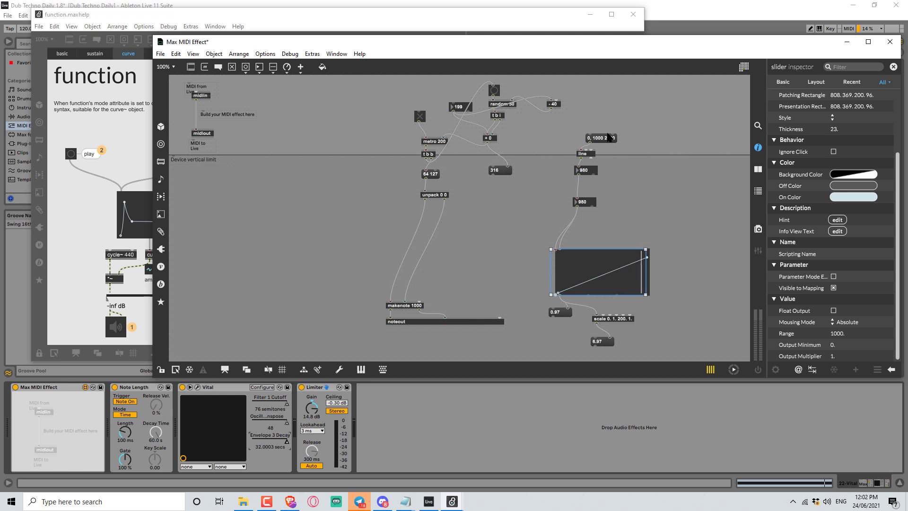
key("ctrl+e")
left_click(607, 137)
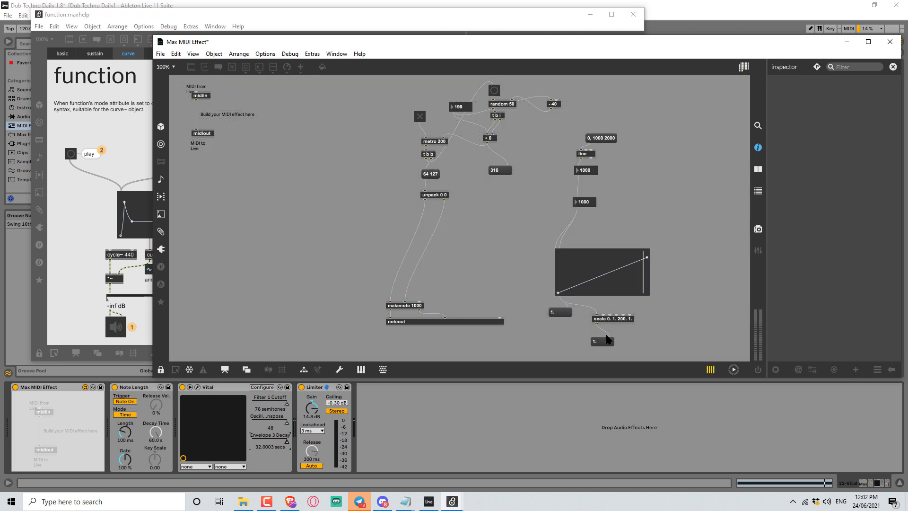
Connect the scale output to the metro's interval number box, then toggle the metro and trigger the ramp to test.
key("ctrl+e")
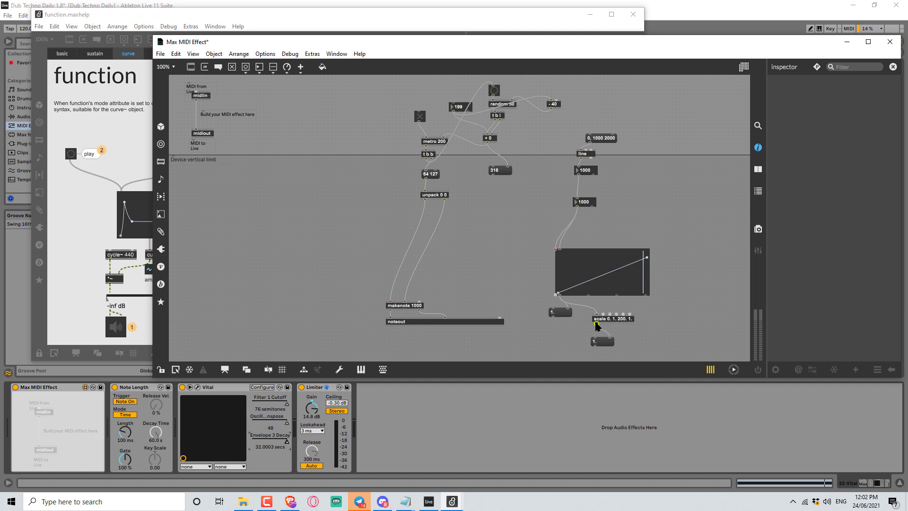
left_click_drag(596, 325, 456, 103)
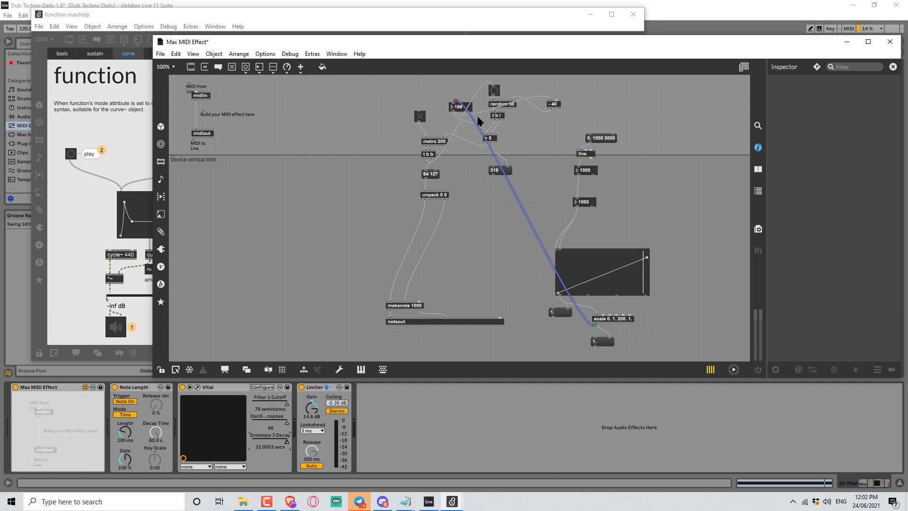
left_click(420, 117, "ctrl")
left_click(608, 139, "ctrl")
left_click(607, 139, "ctrl")
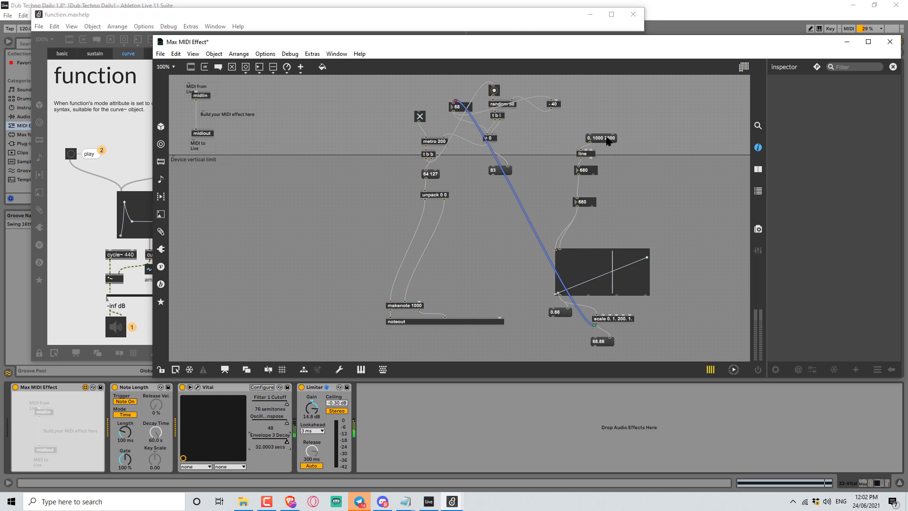
left_click(421, 118)
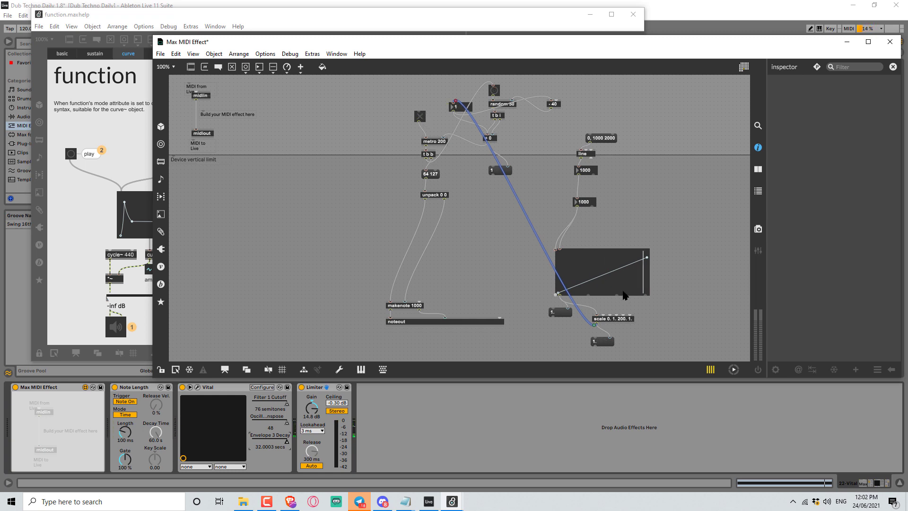
Move the slider back out from over the function object and leave edit mode.
left_click(610, 275)
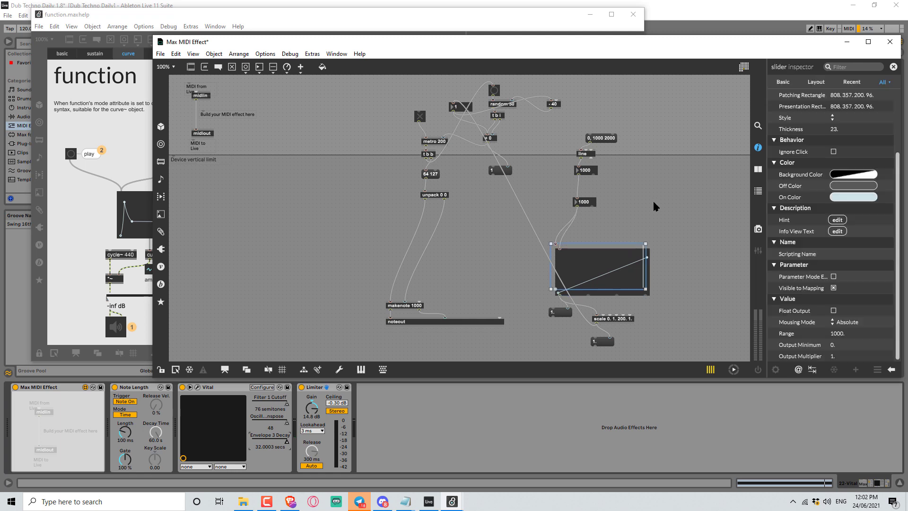
left_click_drag(596, 272, 690, 227)
key("ctrl+e")
Add a peak point to the function curve and drag its end point down to zero, then trigger the ramp.
left_click(602, 271)
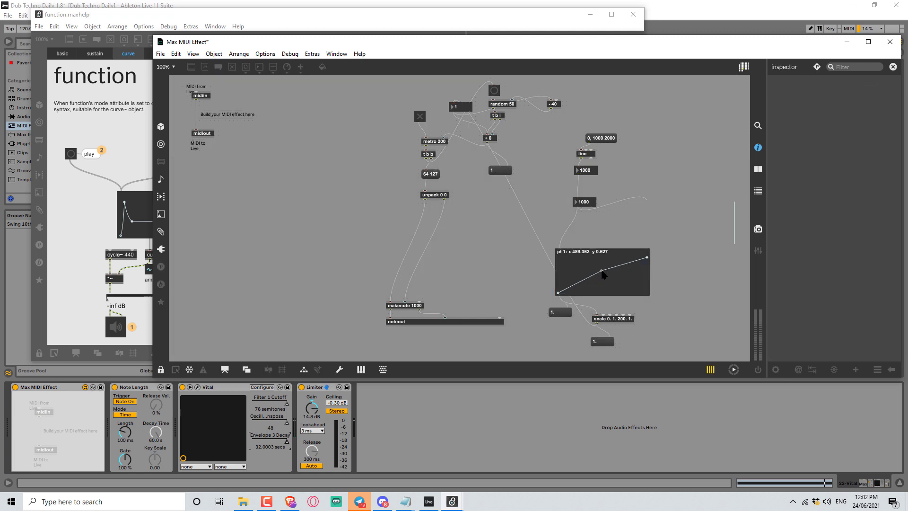
left_click_drag(602, 270, 578, 259)
left_click_drag(647, 258, 650, 298)
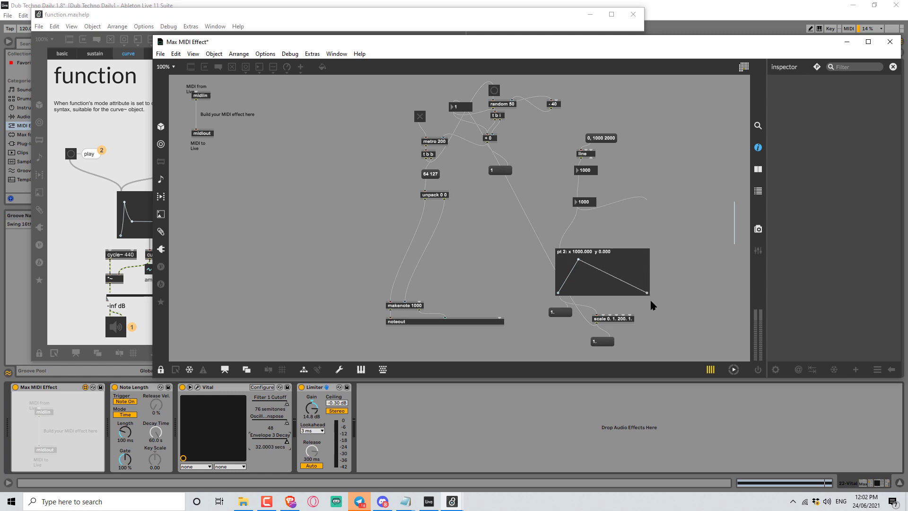
left_click(611, 140)
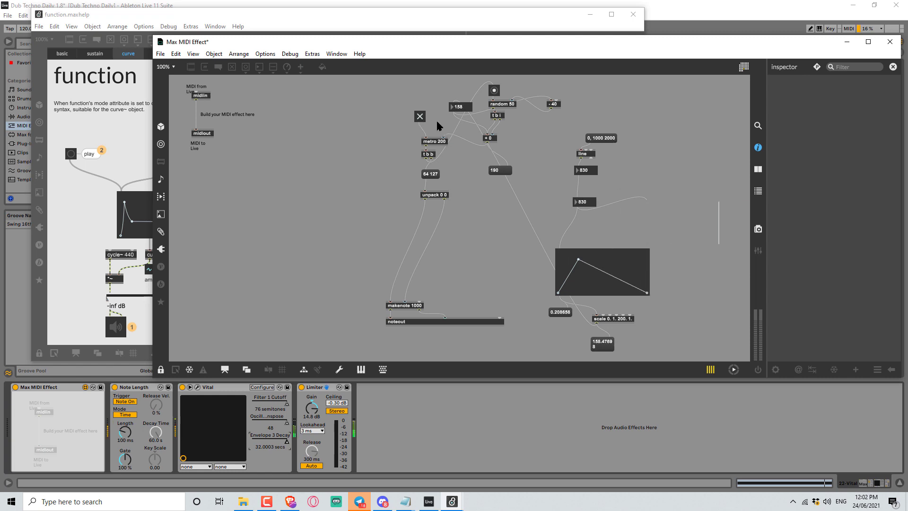
left_click(610, 140)
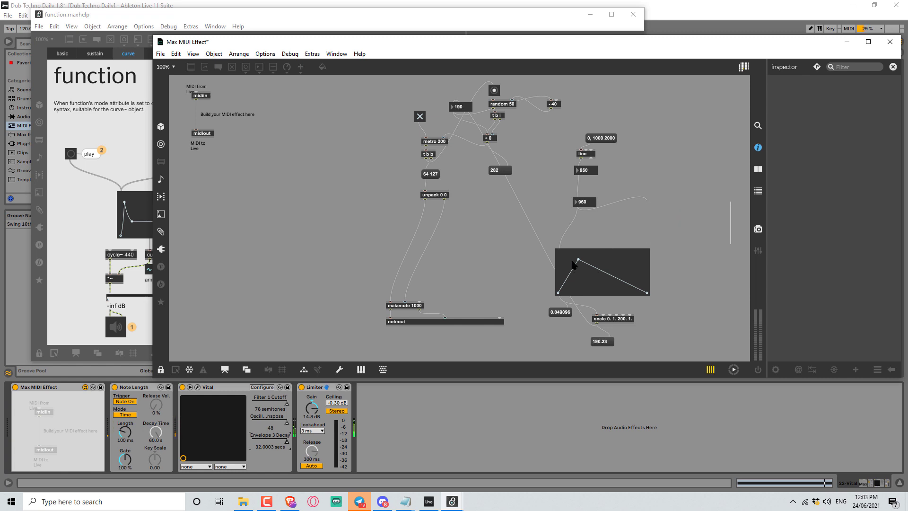
Move the function's peak point up to full height and trigger the ramp message repeatedly to test the curve.
mouse_move(579, 260)
left_click_drag(577, 258, 585, 258)
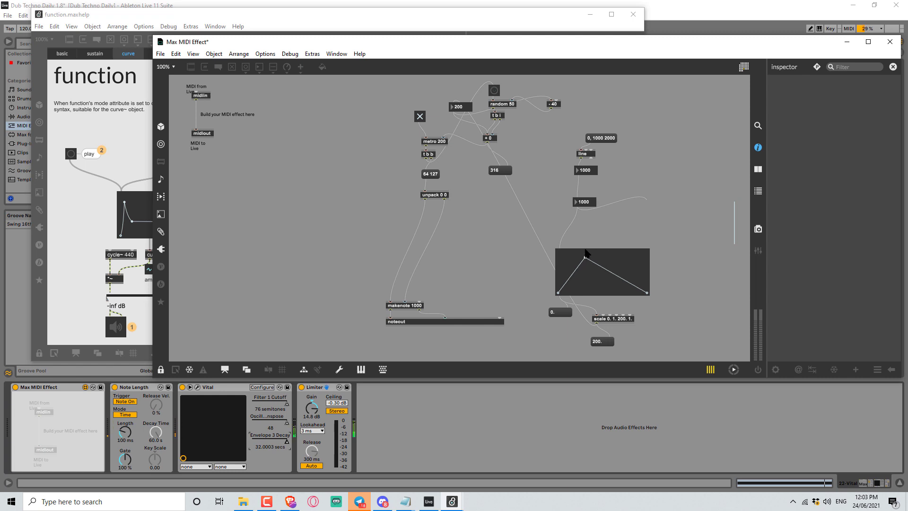
left_click(604, 140)
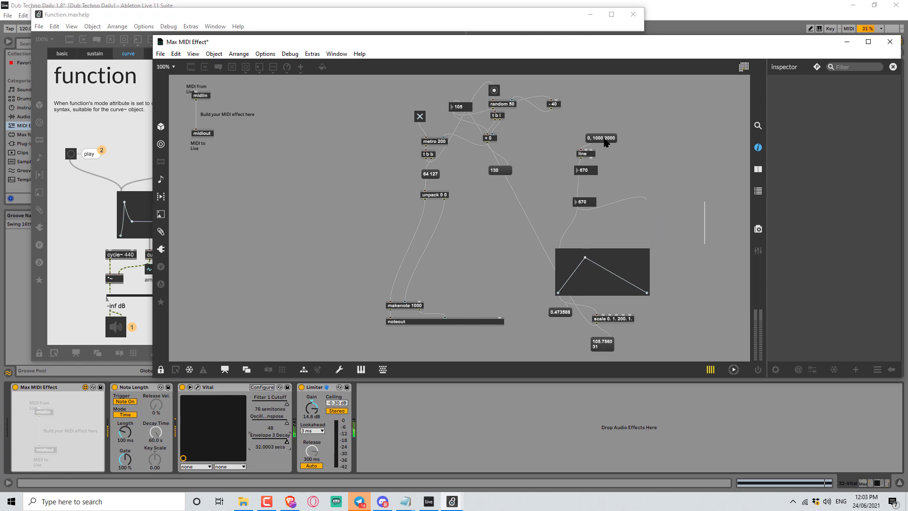
left_click(605, 140)
mouse_move(586, 265)
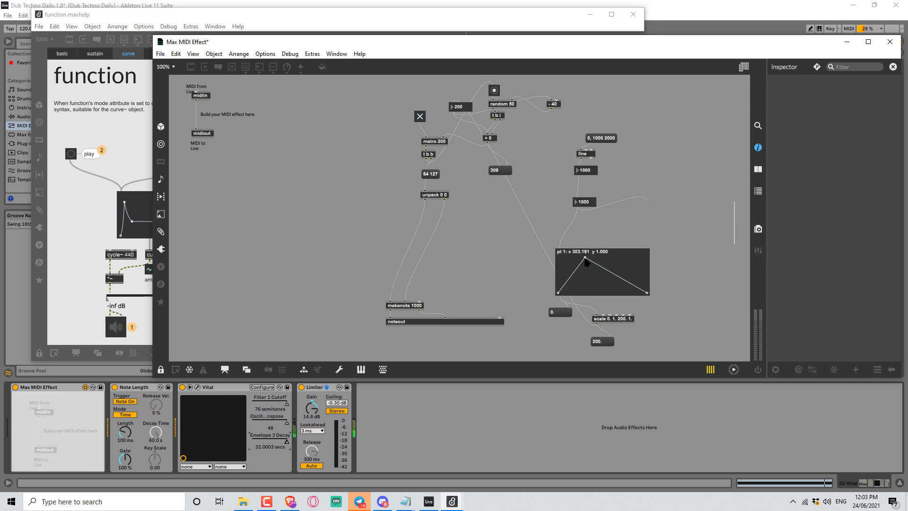
left_click(604, 141)
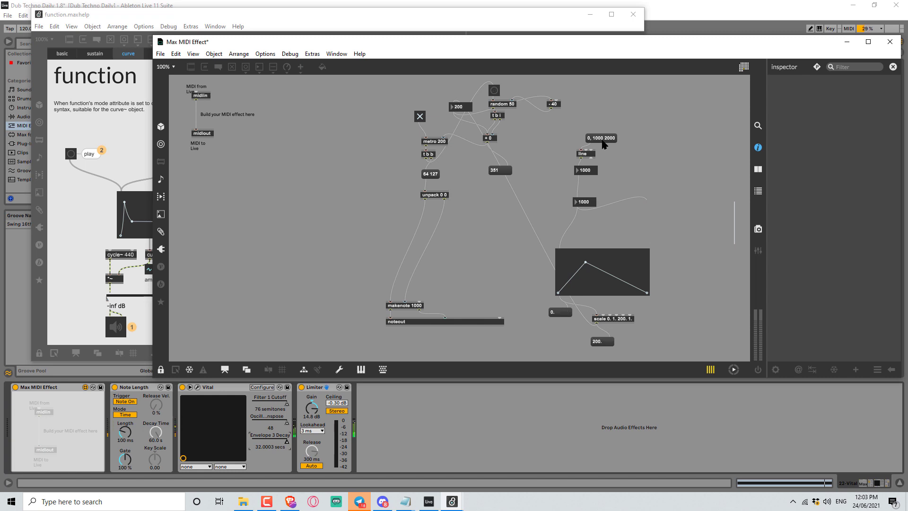
left_click(603, 141)
left_click(603, 141)
left_click(603, 141)
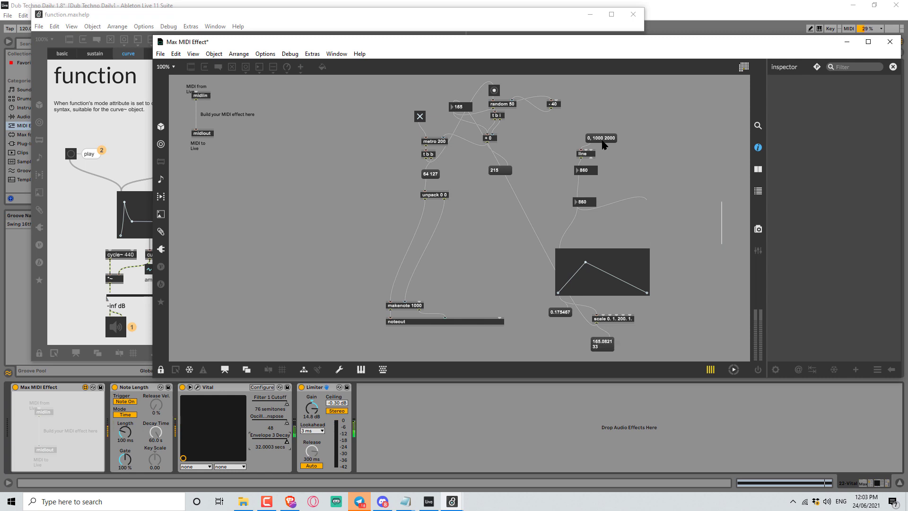